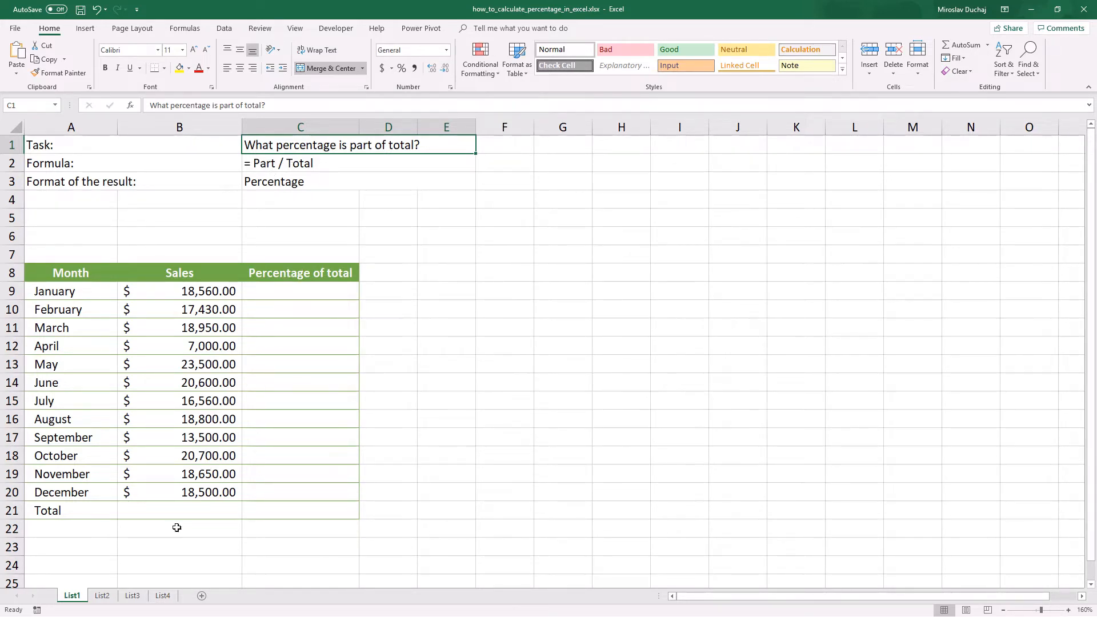
Step: Total the January to December sales in cell B21 with AutoSum over B9:B20
{"action": "left_click", "coordinate": [180, 510]}
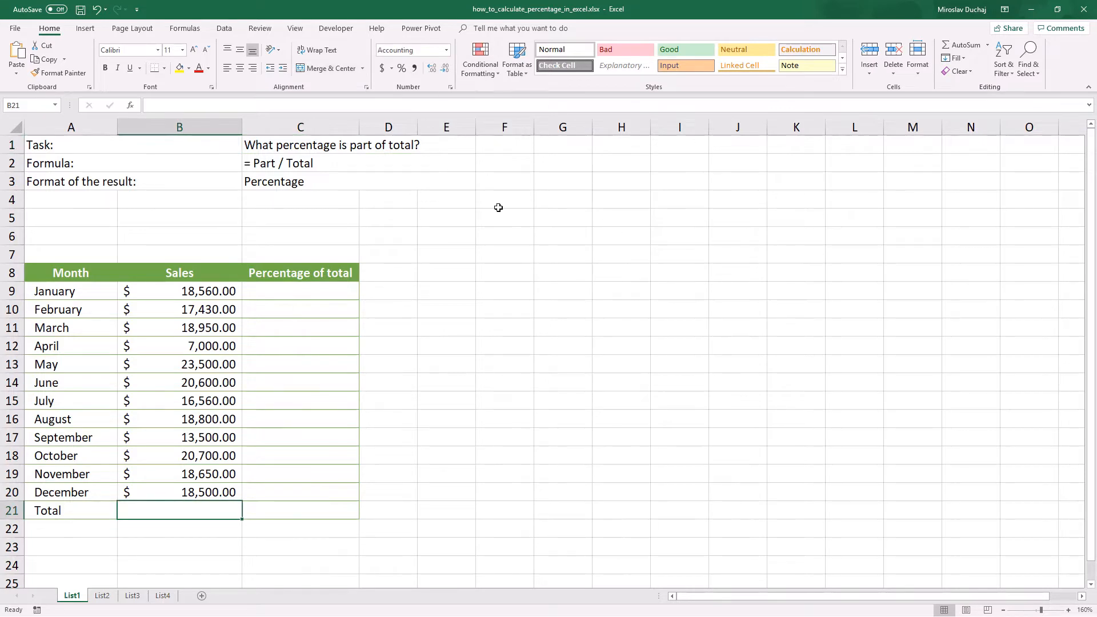
{"action": "left_click", "coordinate": [965, 45]}
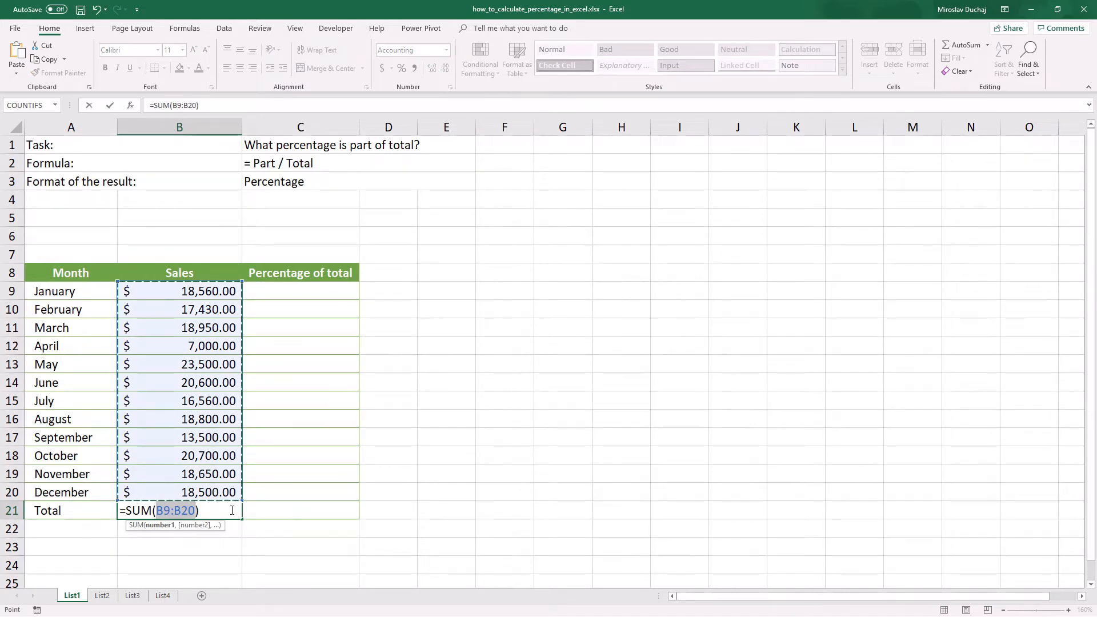
{"action": "key", "text": "Return"}
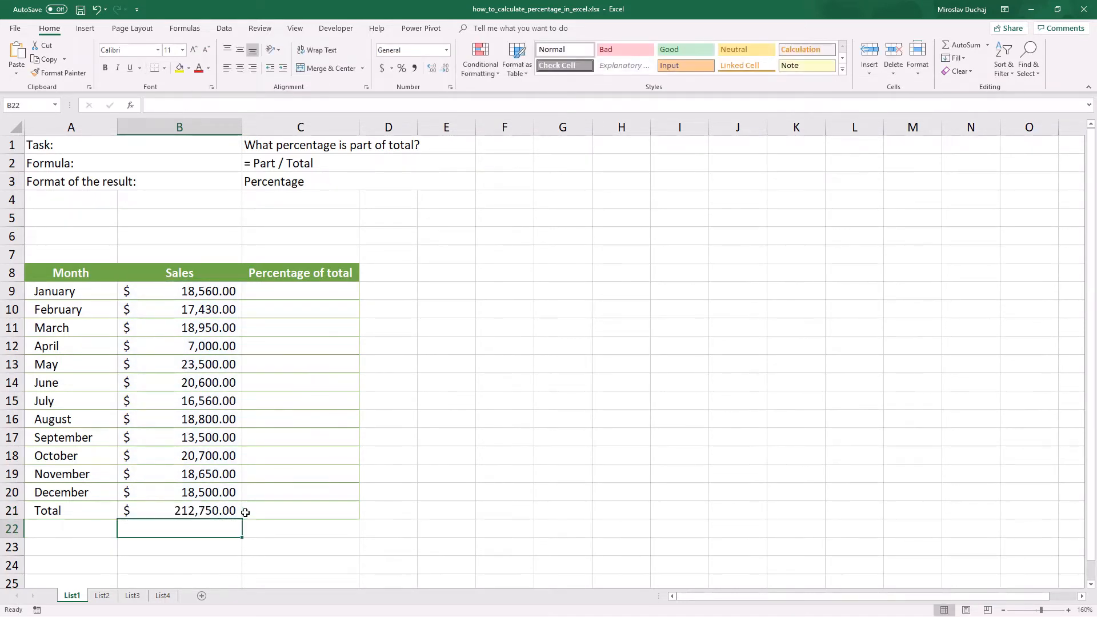
{"action": "left_click", "coordinate": [86, 512]}
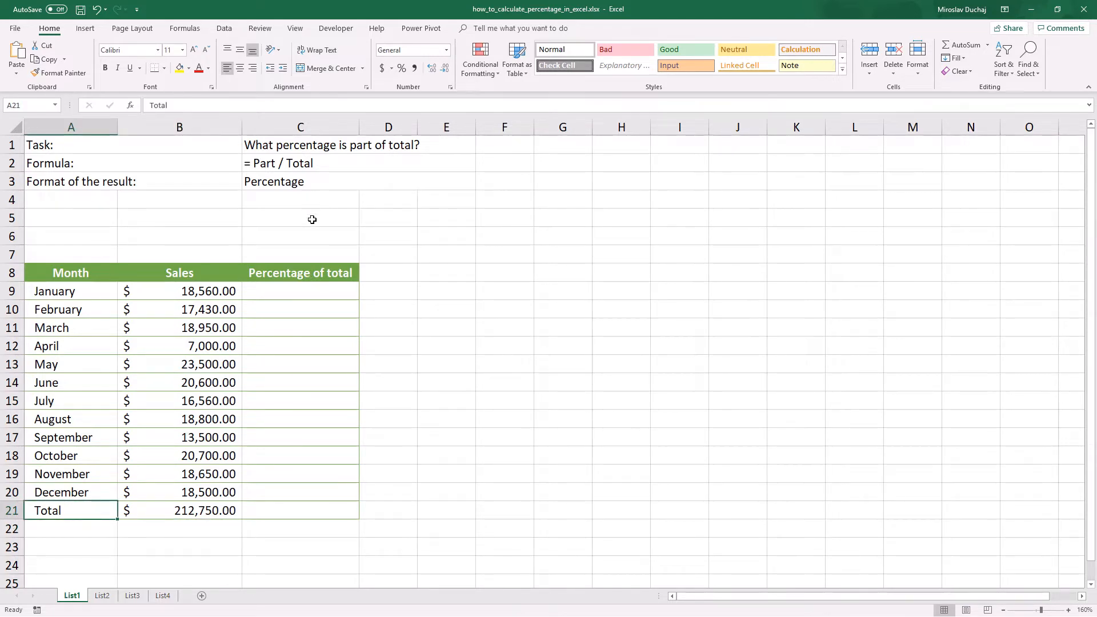
Step: Enter the formula =B9/$B$21 in C9 to calculate January's percentage of total sales
{"action": "left_click", "coordinate": [292, 291]}
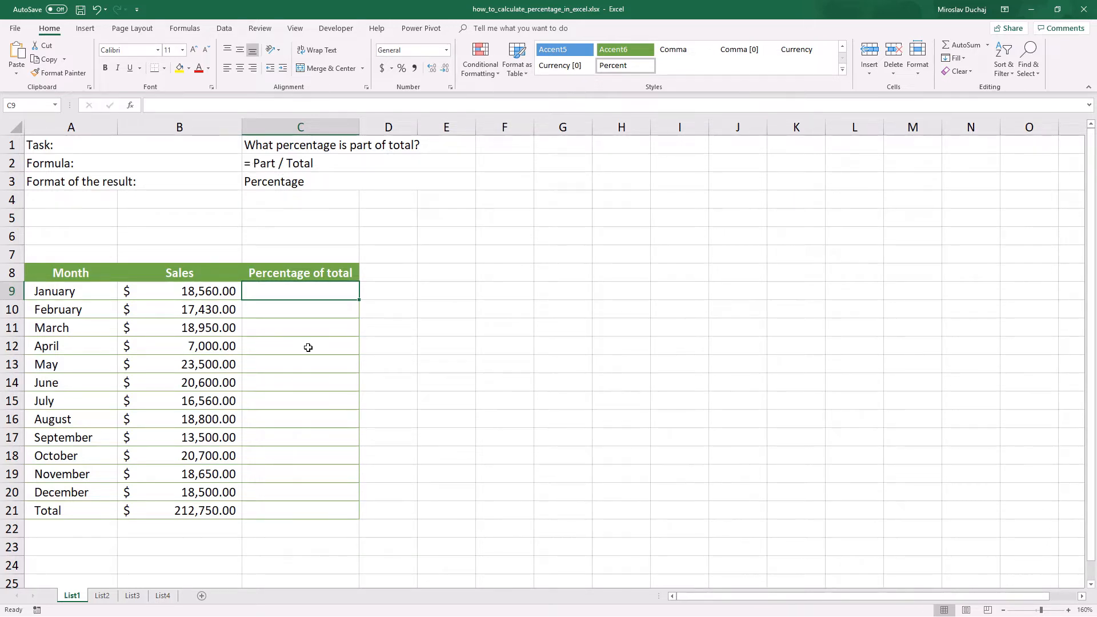
{"action": "type", "text": "="}
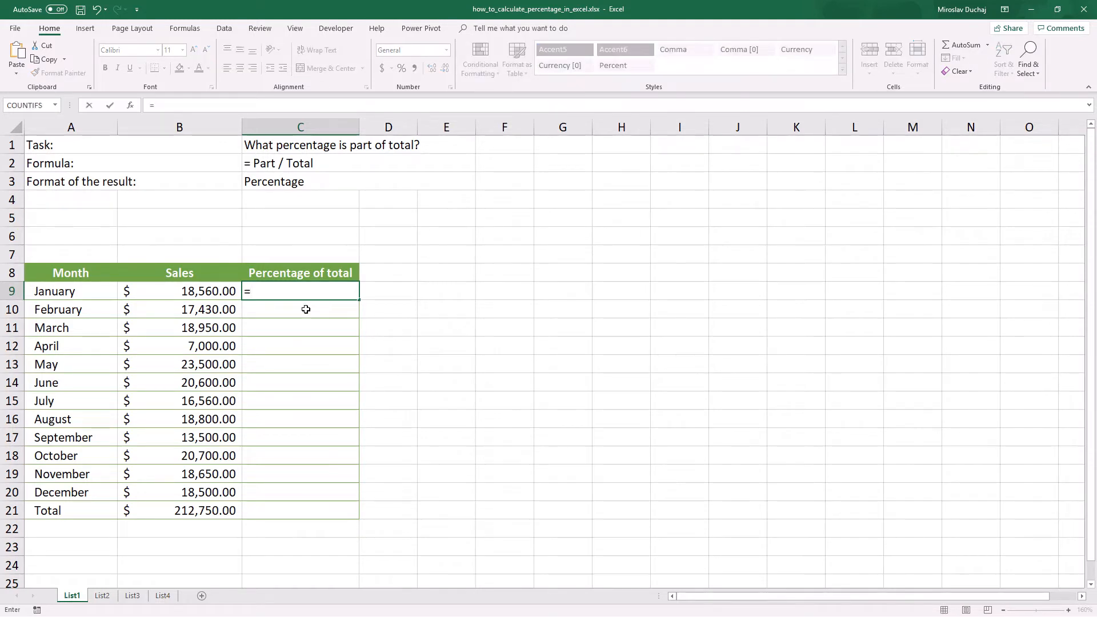
{"action": "left_click", "coordinate": [211, 291]}
{"action": "type", "text": "/"}
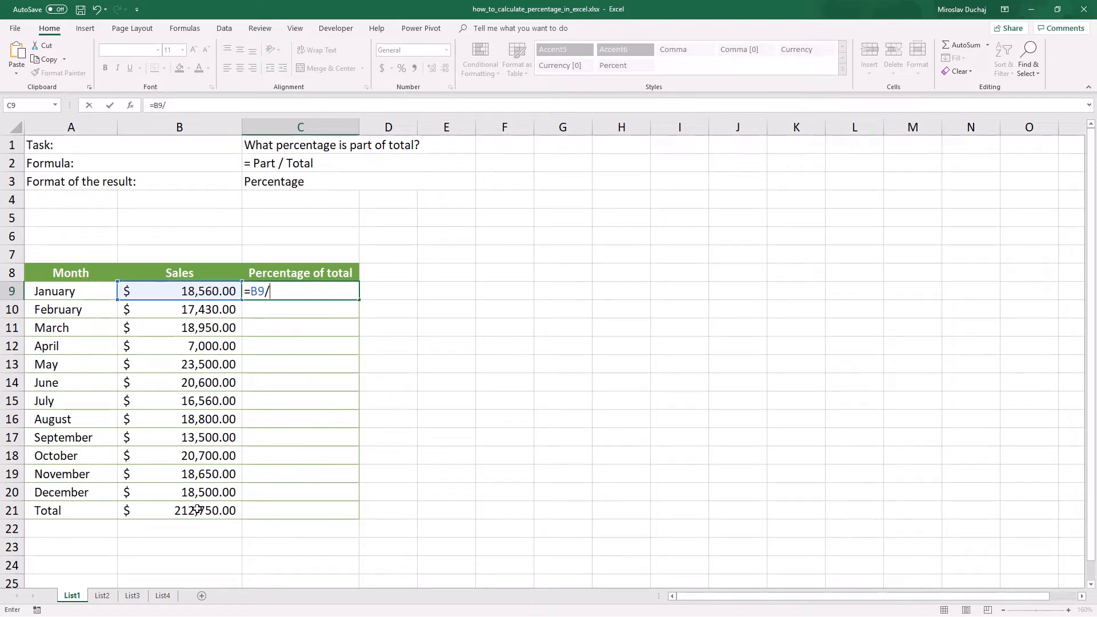
{"action": "left_click", "coordinate": [198, 510]}
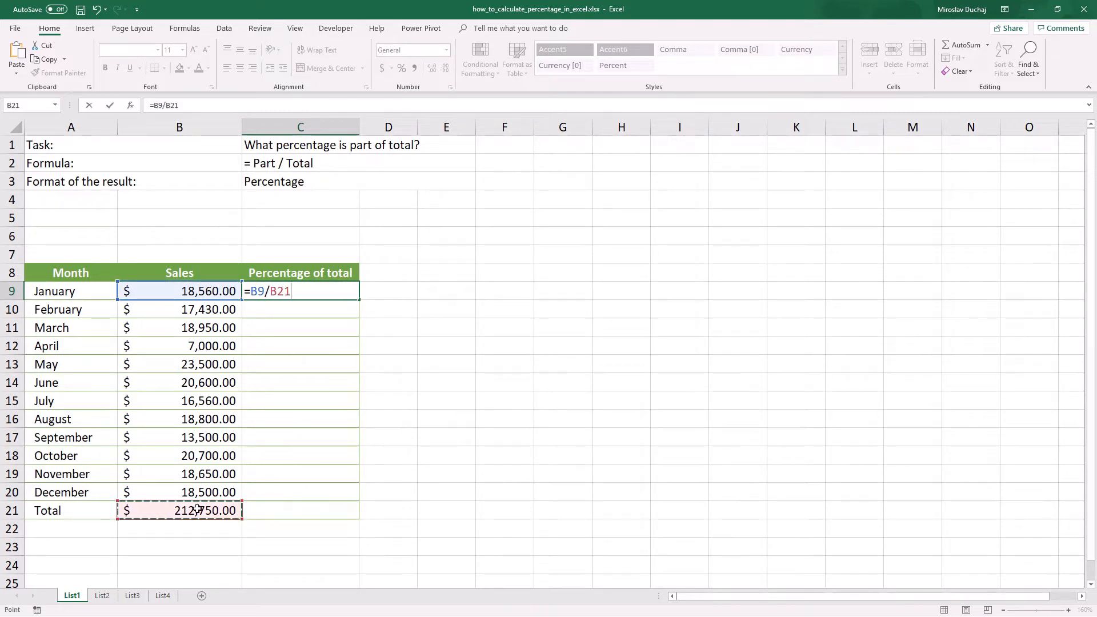
{"action": "key", "text": "F4"}
{"action": "key", "text": "Return"}
{"action": "key", "text": "Up"}
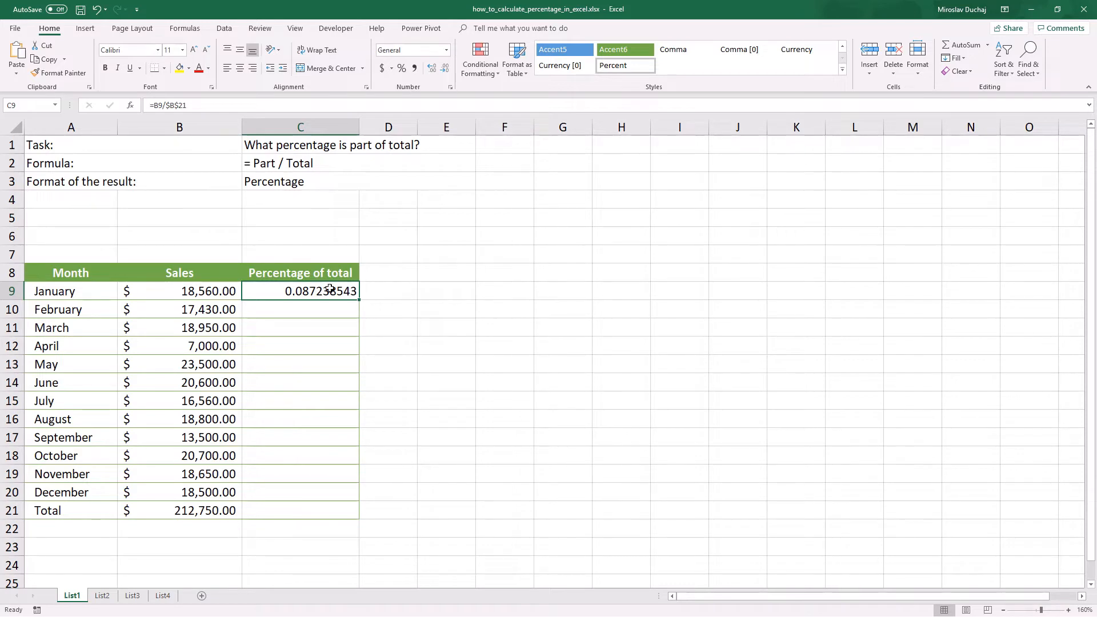
Step: Format the Percentage of total cells C9:C21 as percentages with two decimal places
{"action": "left_click_drag", "start_coordinate": [318, 293], "coordinate": [307, 507]}
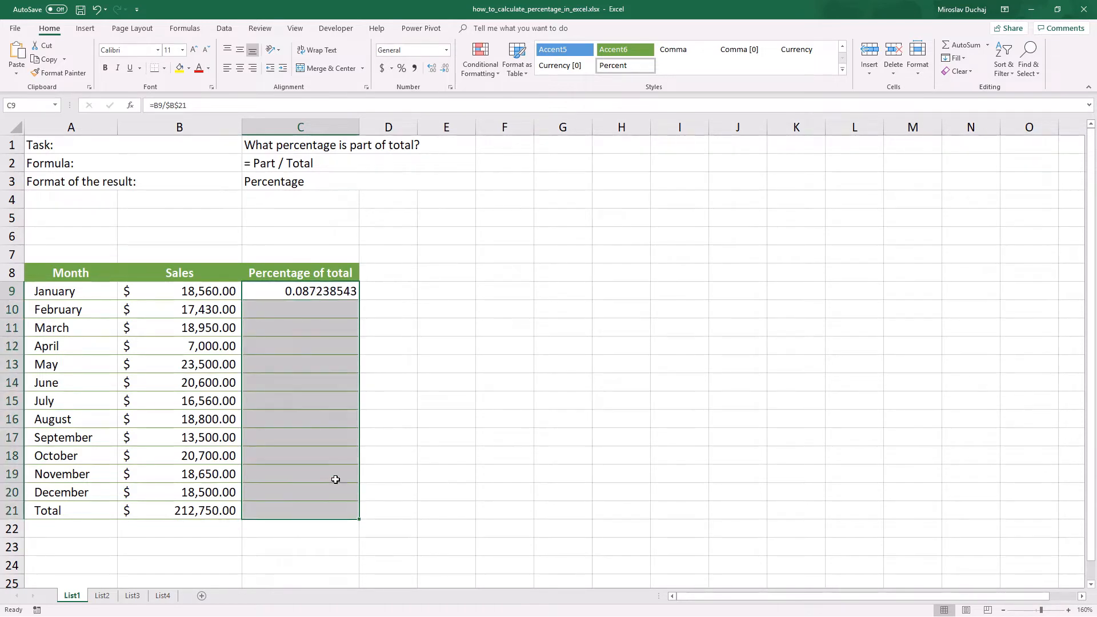
{"action": "left_click", "coordinate": [402, 69]}
{"action": "left_click", "coordinate": [432, 70]}
{"action": "left_click", "coordinate": [432, 70]}
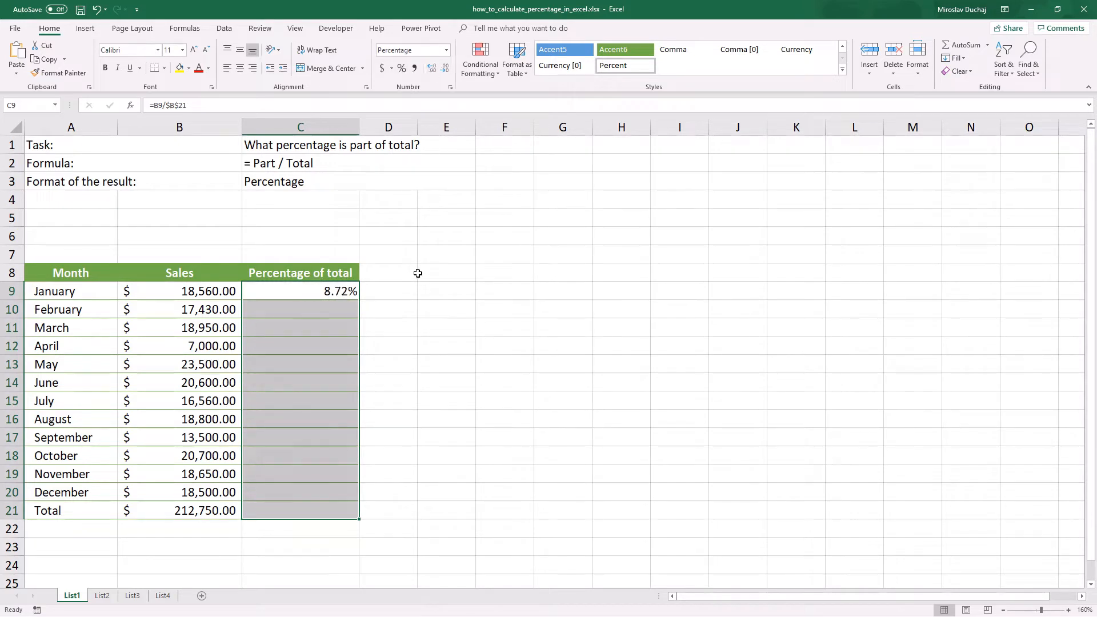
Step: Fill January's percentage formula from C9 down through the Total row in C21
{"action": "left_click", "coordinate": [346, 292]}
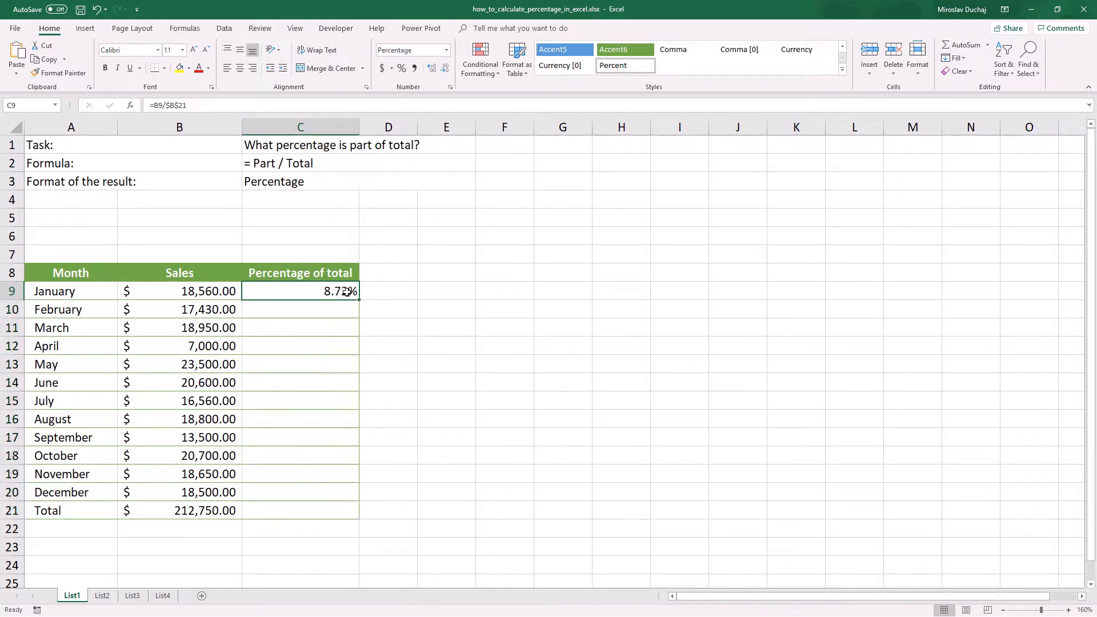
{"action": "left_click_drag", "start_coordinate": [359, 300], "coordinate": [364, 519]}
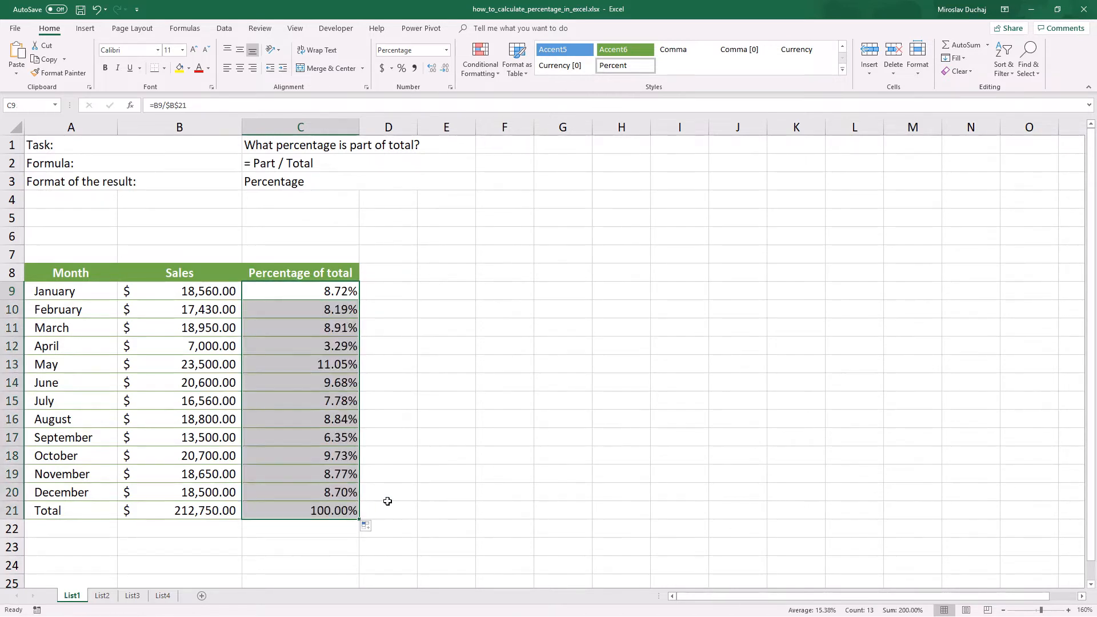
{"action": "left_click", "coordinate": [318, 292]}
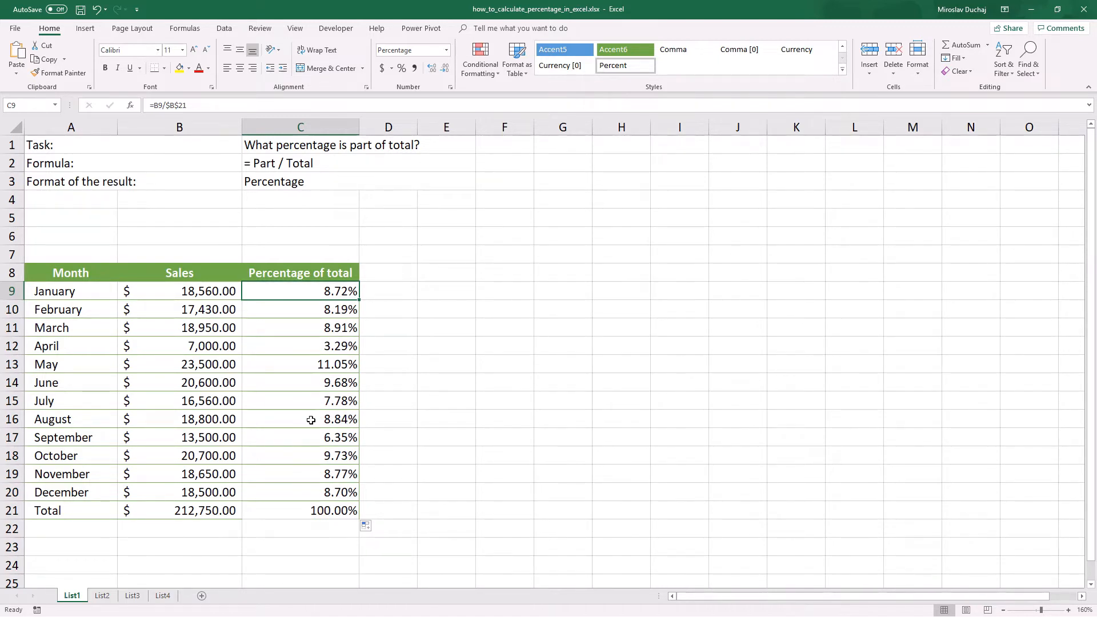
Step: On the List2 sheet, enter the formula =B9*(1+C9) in D9 for January's expected sales in 2020
{"action": "left_click", "coordinate": [107, 596]}
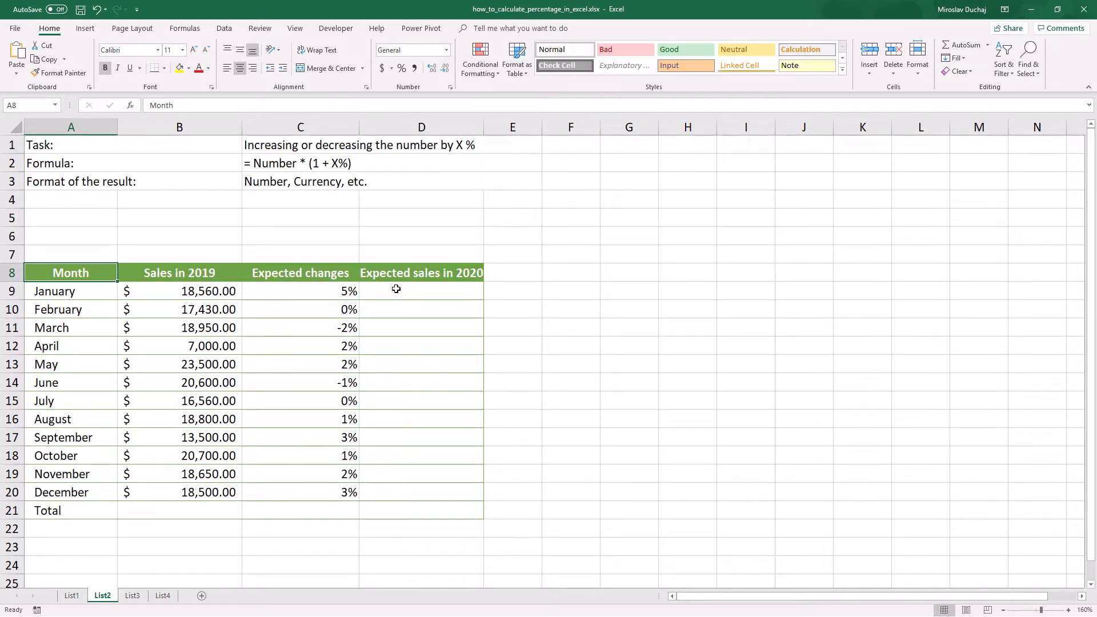
{"action": "left_click", "coordinate": [396, 289]}
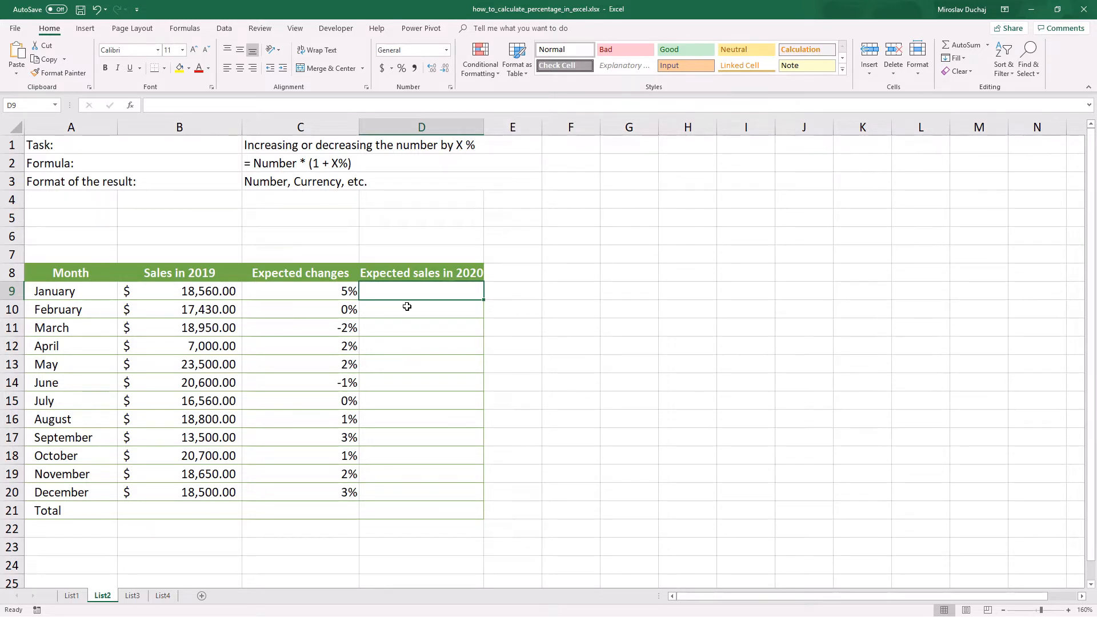
{"action": "left_click", "coordinate": [284, 165]}
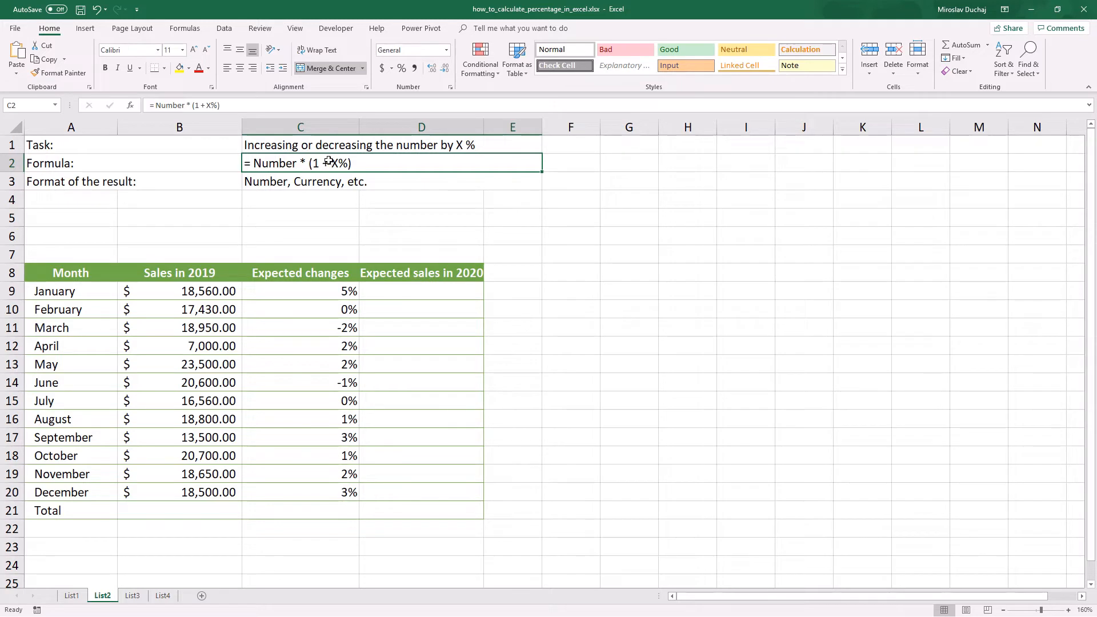
{"action": "left_click", "coordinate": [377, 290]}
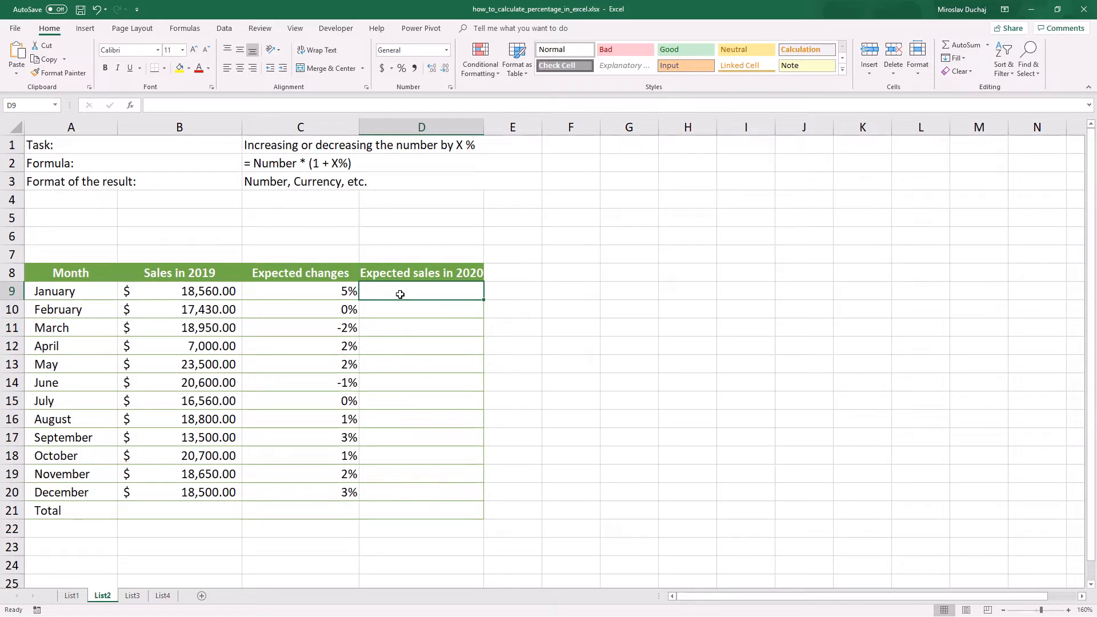
{"action": "type", "text": "="}
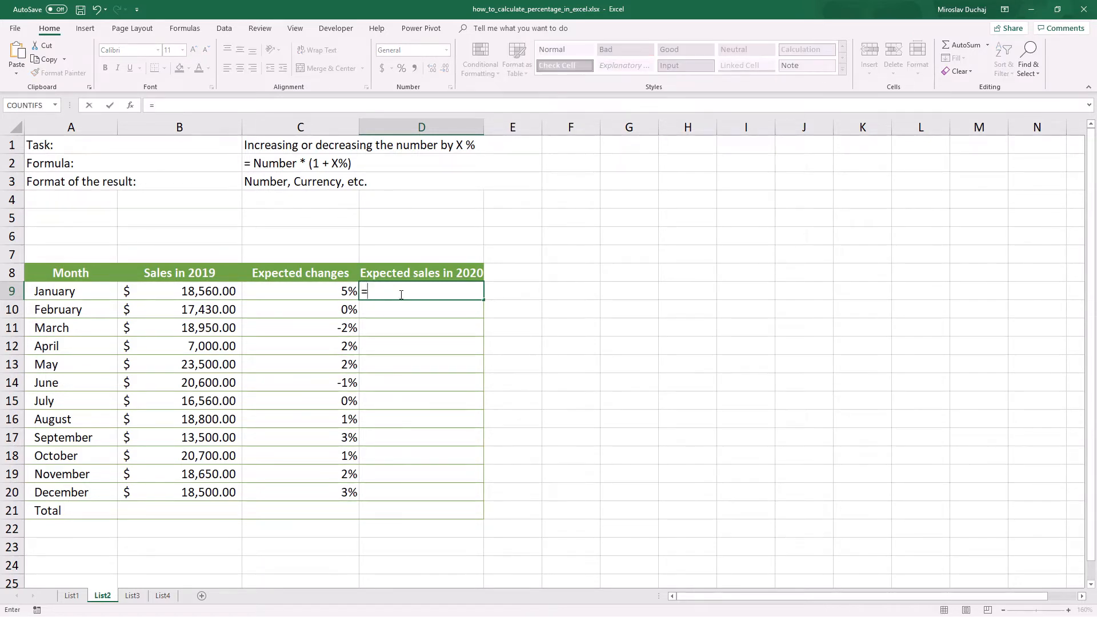
{"action": "left_click", "coordinate": [213, 292]}
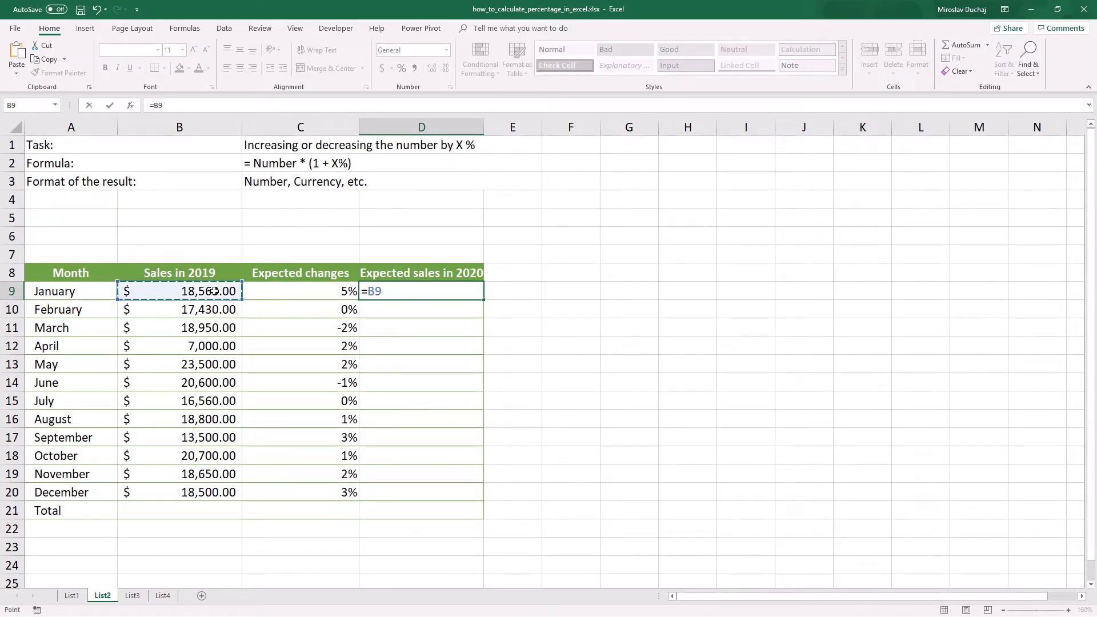
{"action": "type", "text": "*(1+"}
{"action": "left_click", "coordinate": [264, 291]}
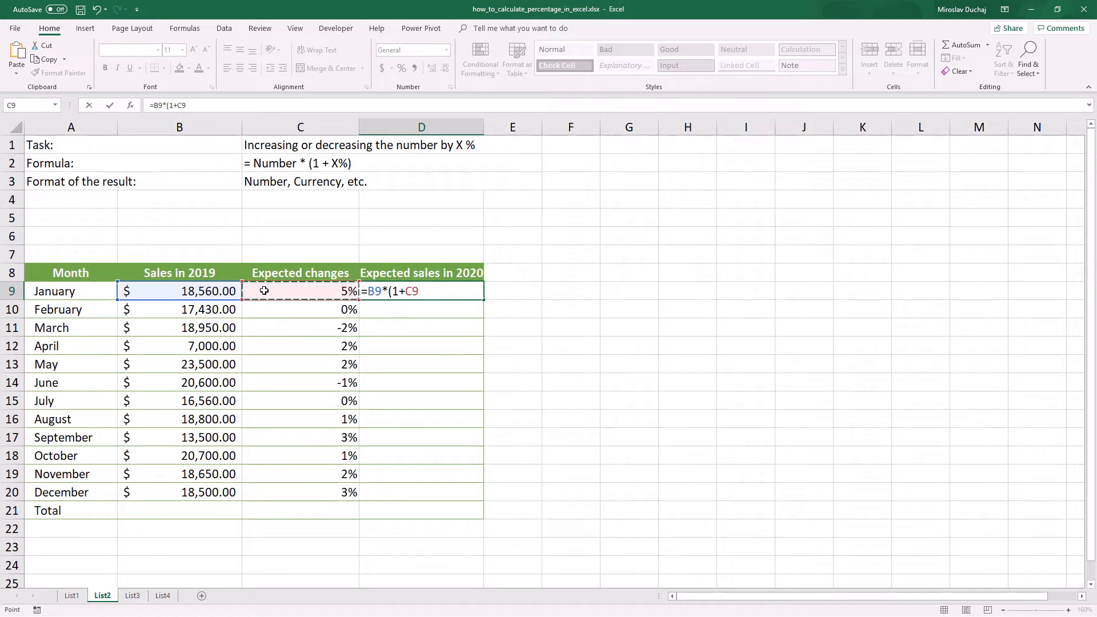
{"action": "type", "text": ")"}
{"action": "key", "text": "Return"}
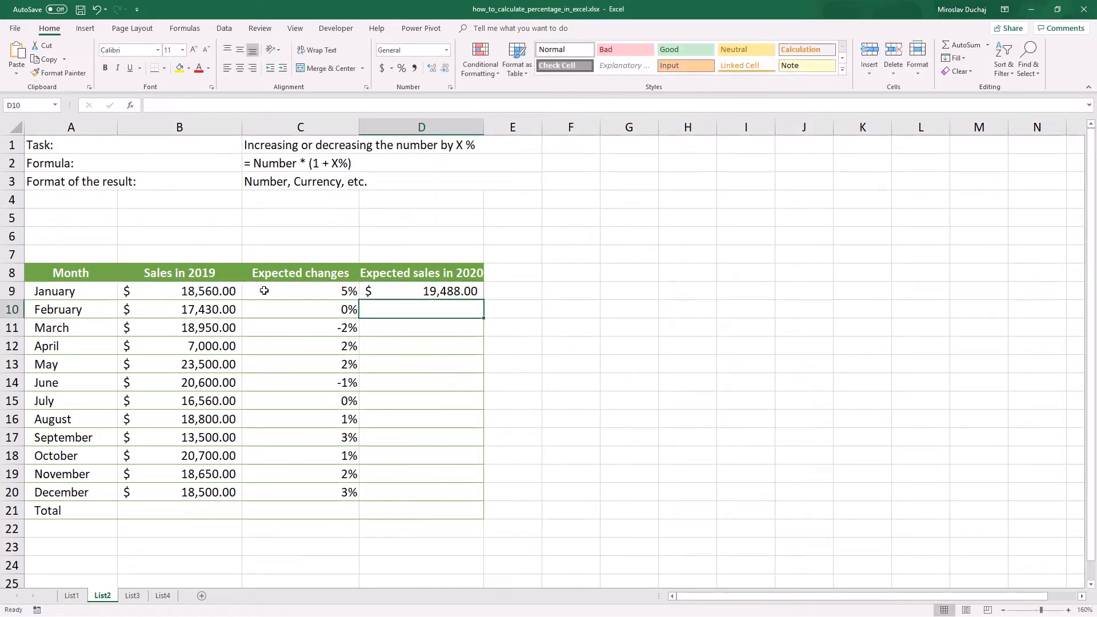
Step: Fill the expected sales formula from D9 down to December in D20
{"action": "left_click", "coordinate": [427, 294]}
{"action": "left_click_drag", "start_coordinate": [483, 302], "coordinate": [484, 506]}
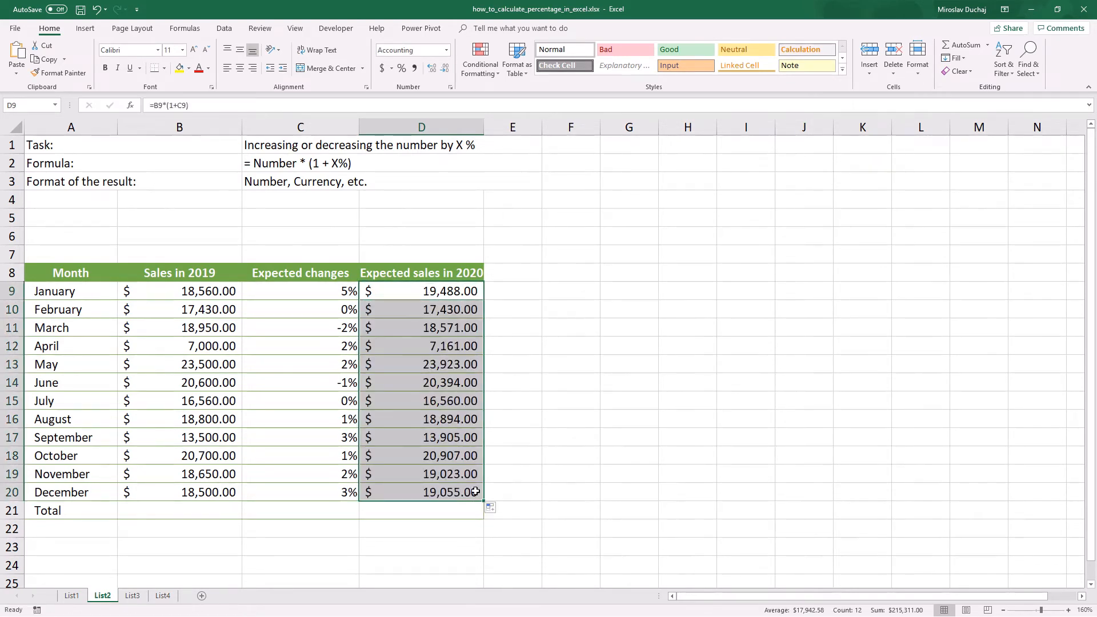
{"action": "left_click", "coordinate": [481, 499]}
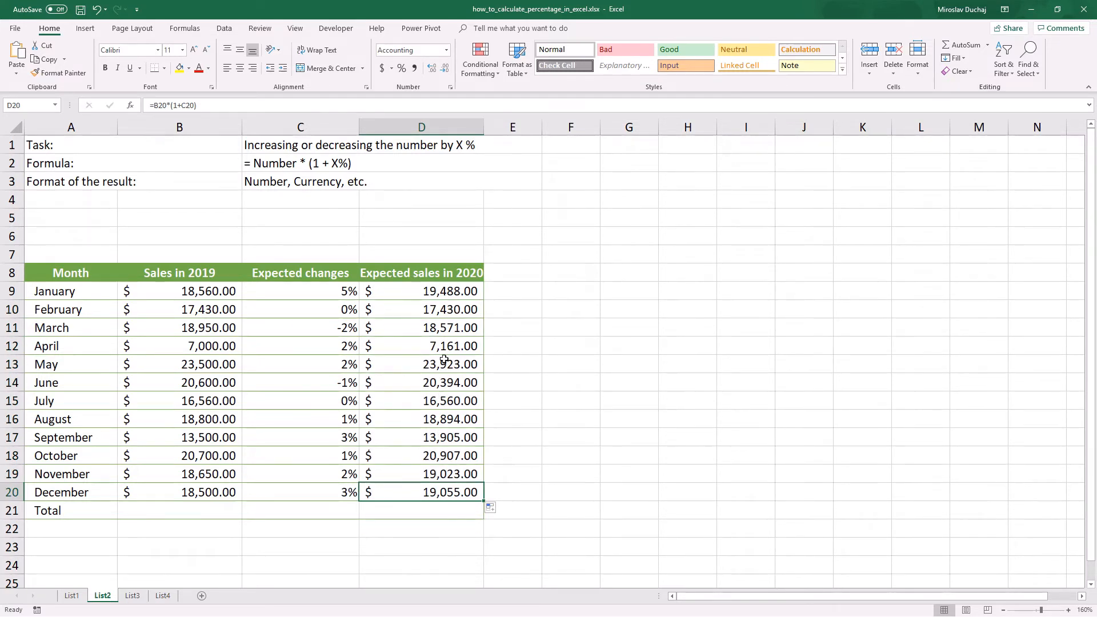
{"action": "left_click", "coordinate": [446, 291]}
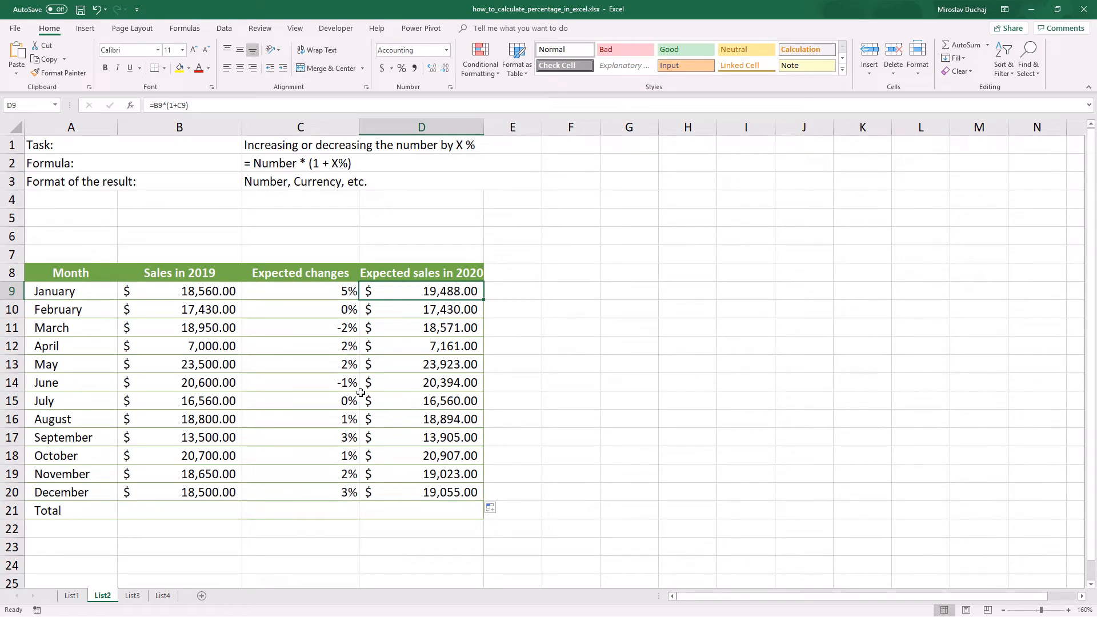
Step: Set June's expected change in C14 to 1% and check its expected sales formula in D14
{"action": "left_click", "coordinate": [340, 386]}
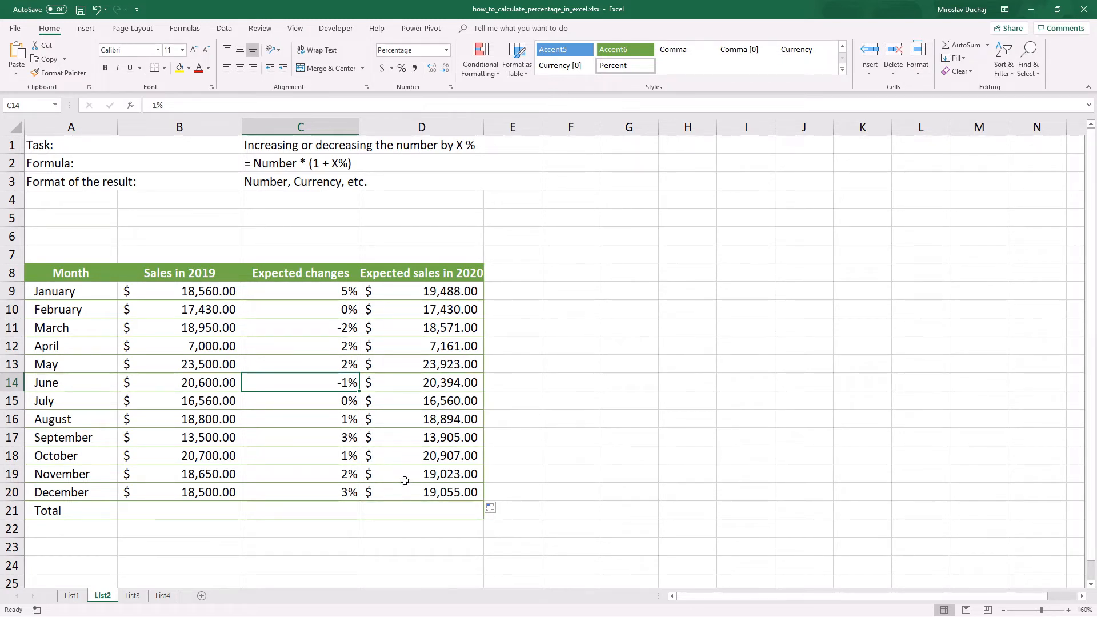
{"action": "type", "text": "1"}
{"action": "key", "text": "Return"}
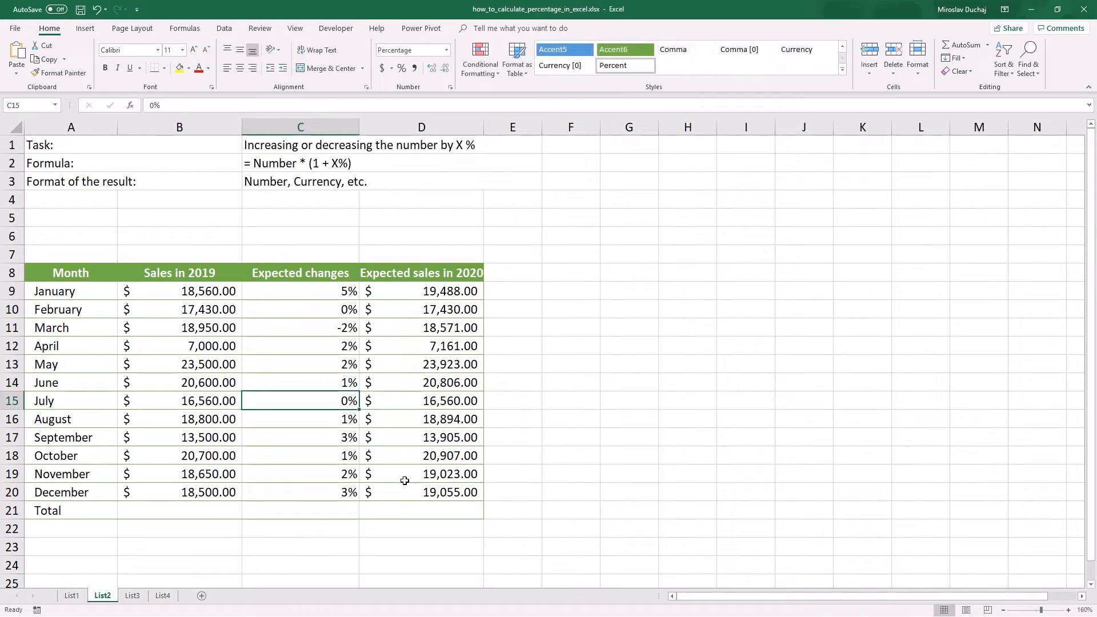
{"action": "left_click", "coordinate": [446, 387]}
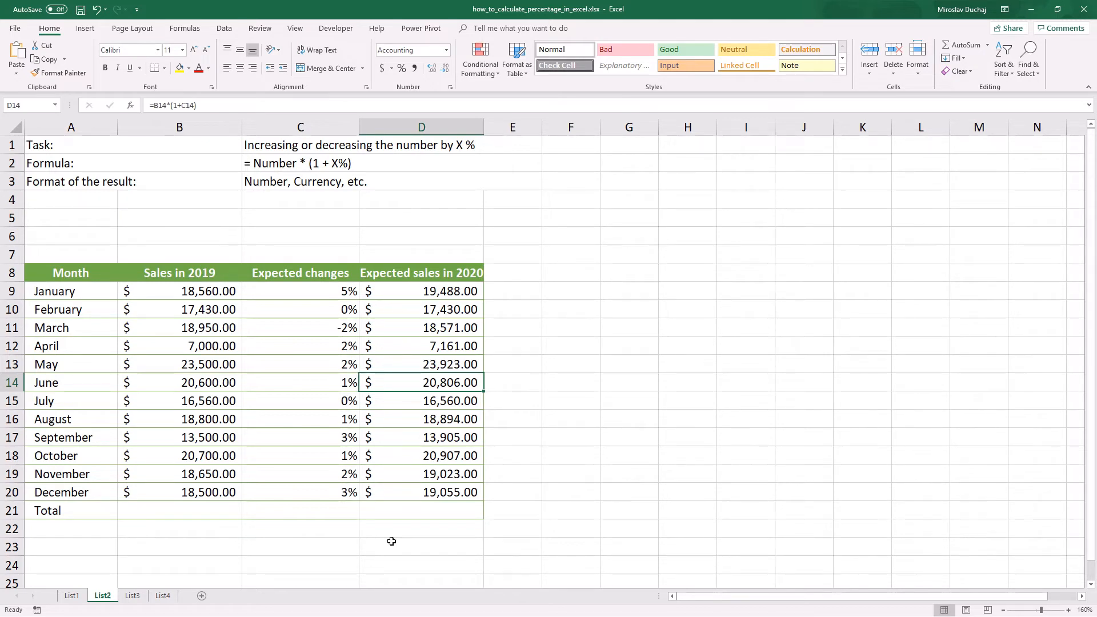
Step: On the List3 sheet, enter the formula =B9/B8-1 in B12 for the 2019 vs 2018 comparison
{"action": "left_click", "coordinate": [133, 596]}
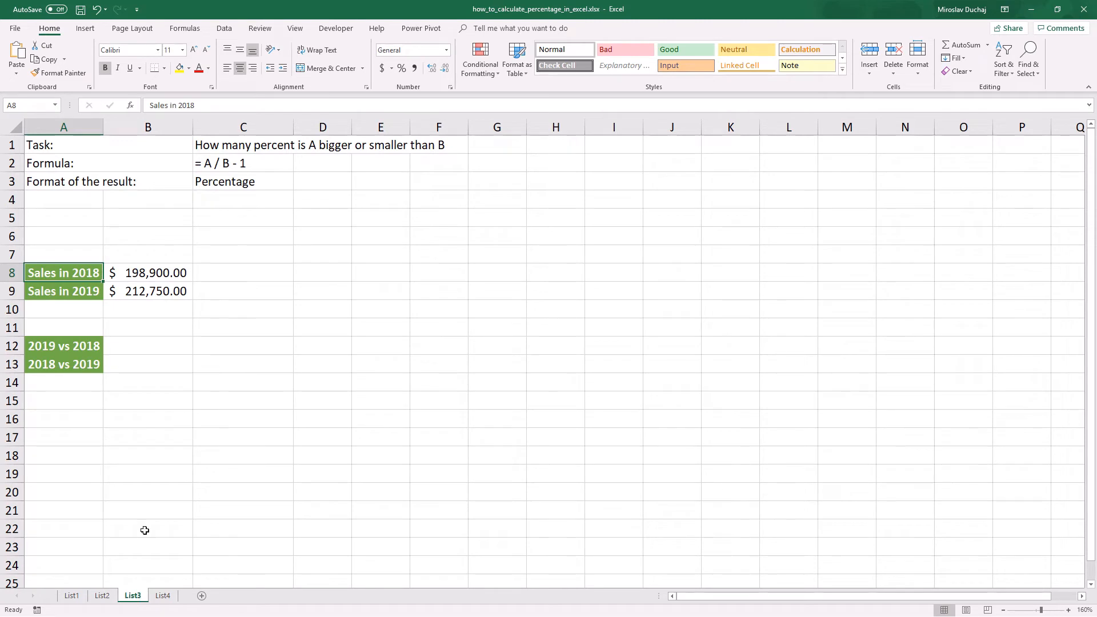
{"action": "left_click", "coordinate": [237, 146]}
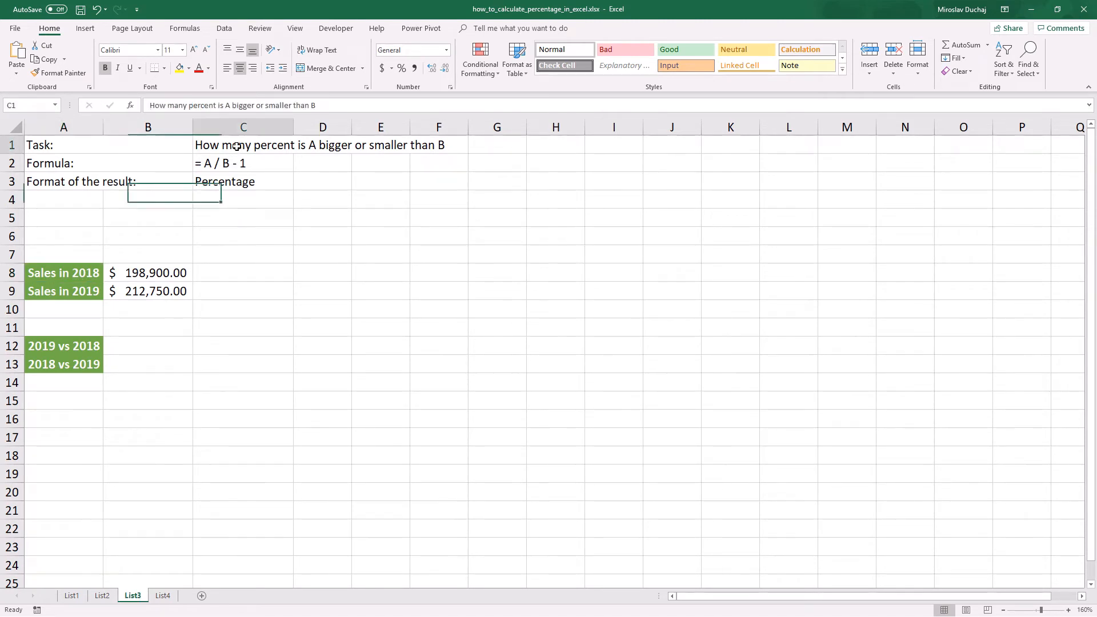
{"action": "left_click", "coordinate": [450, 214]}
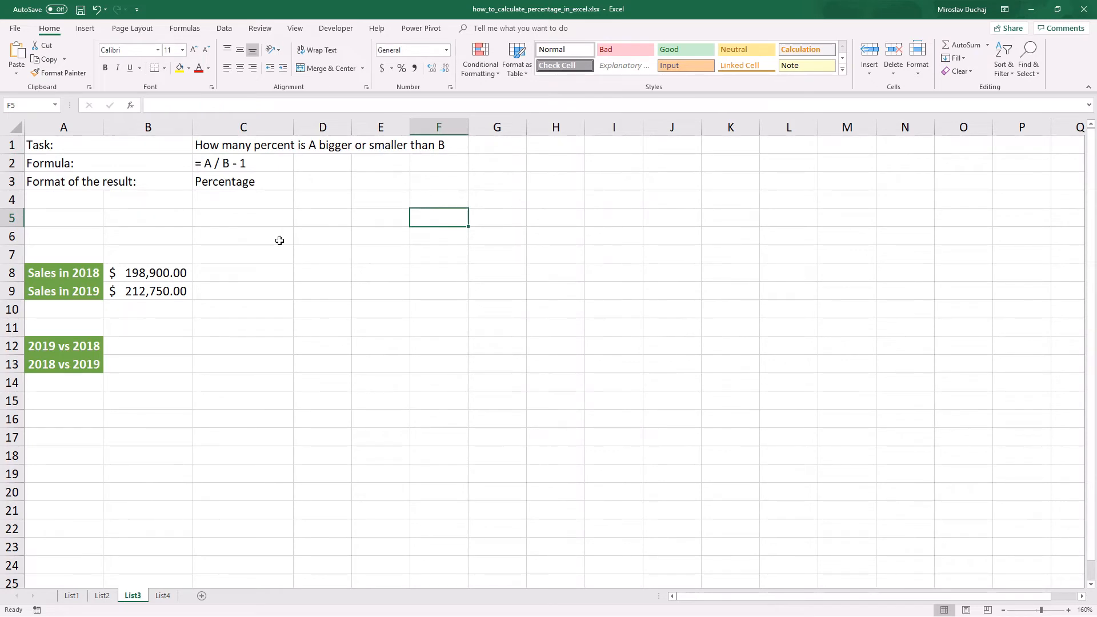
{"action": "left_click", "coordinate": [139, 349]}
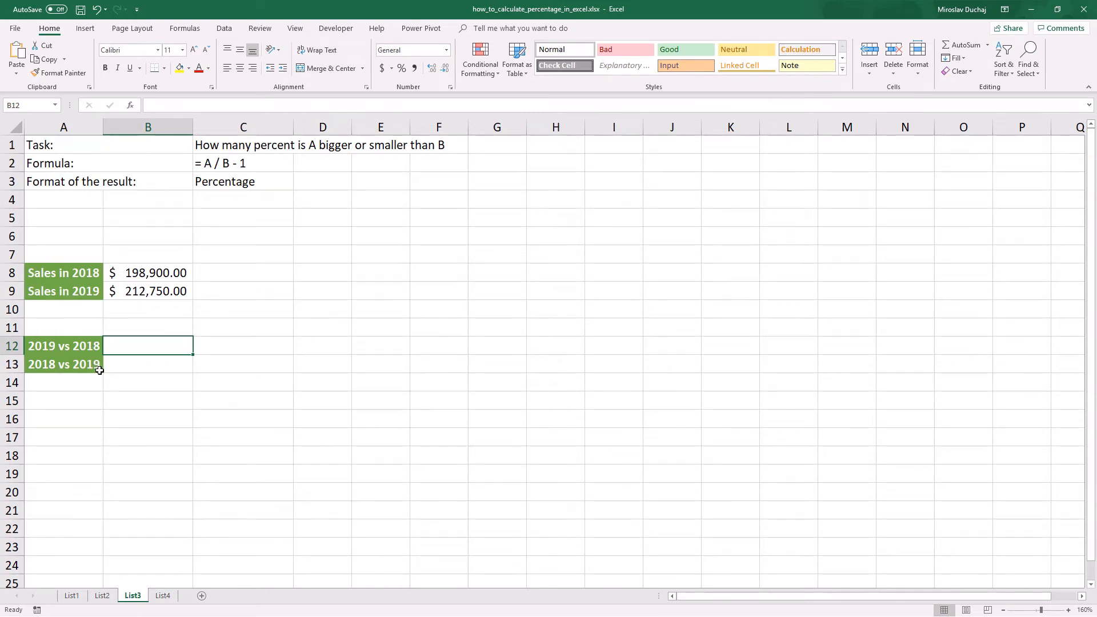
{"action": "type", "text": "="}
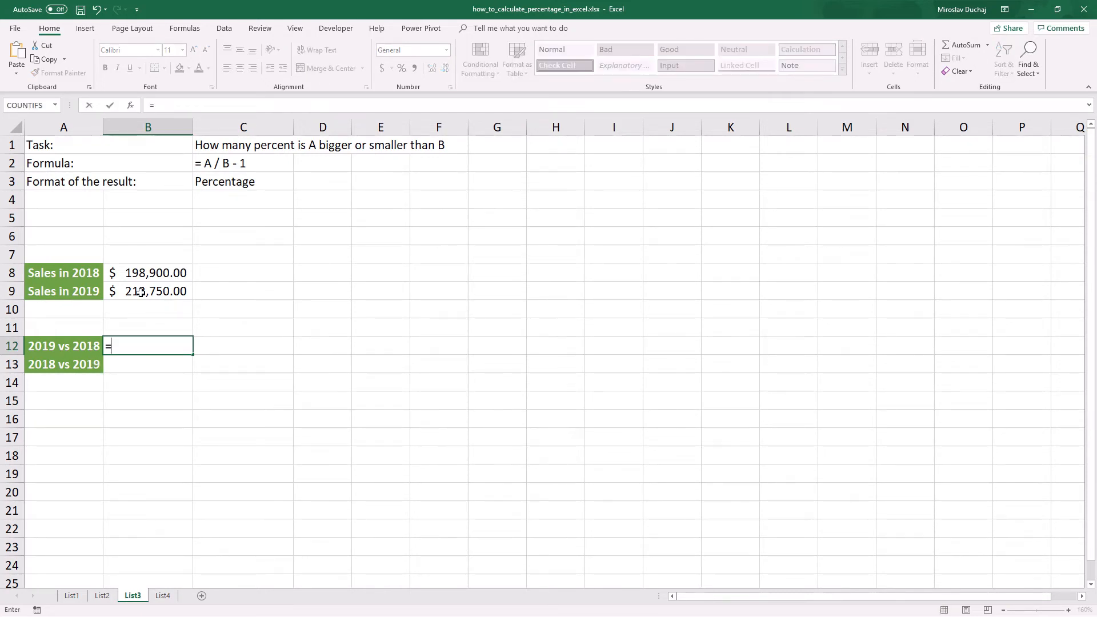
{"action": "left_click", "coordinate": [141, 293]}
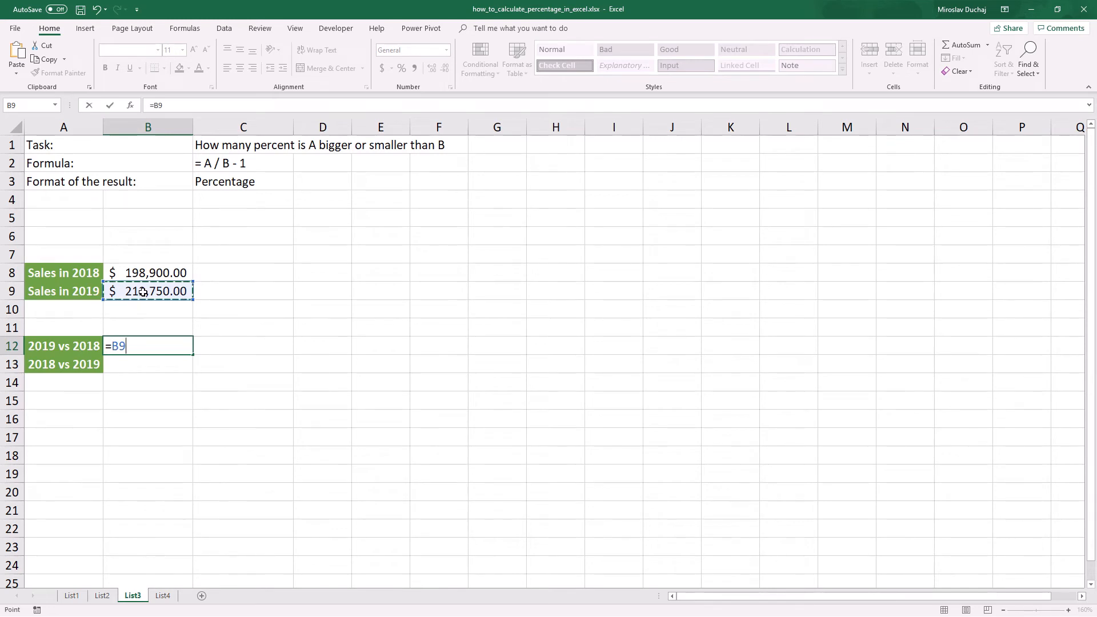
{"action": "type", "text": "/"}
{"action": "left_click", "coordinate": [139, 272]}
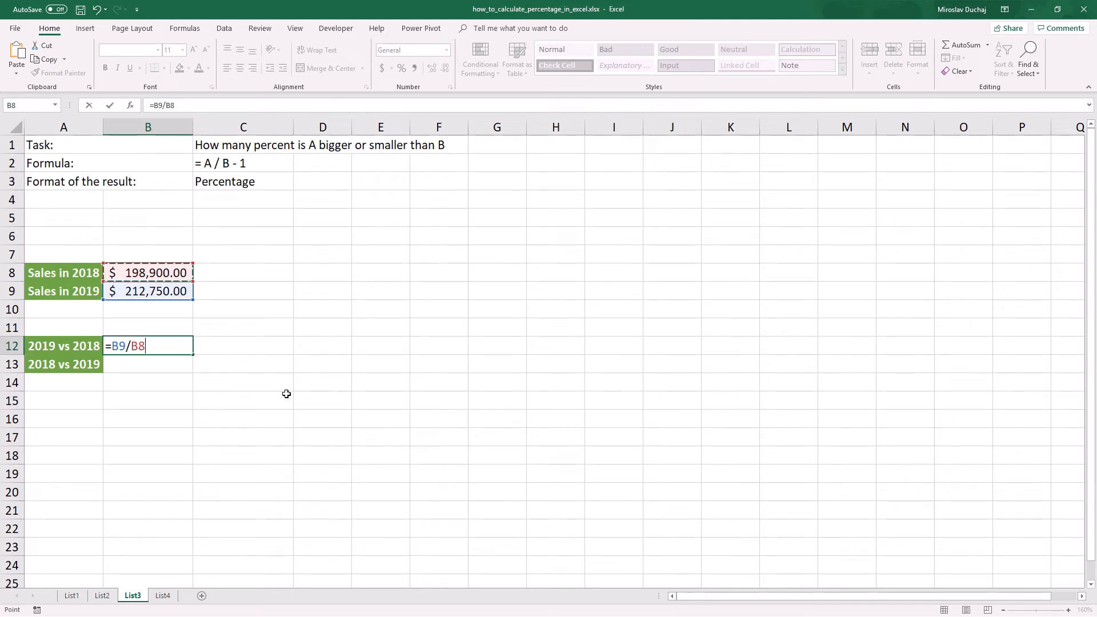
{"action": "type", "text": "-1"}
{"action": "key", "text": "Return"}
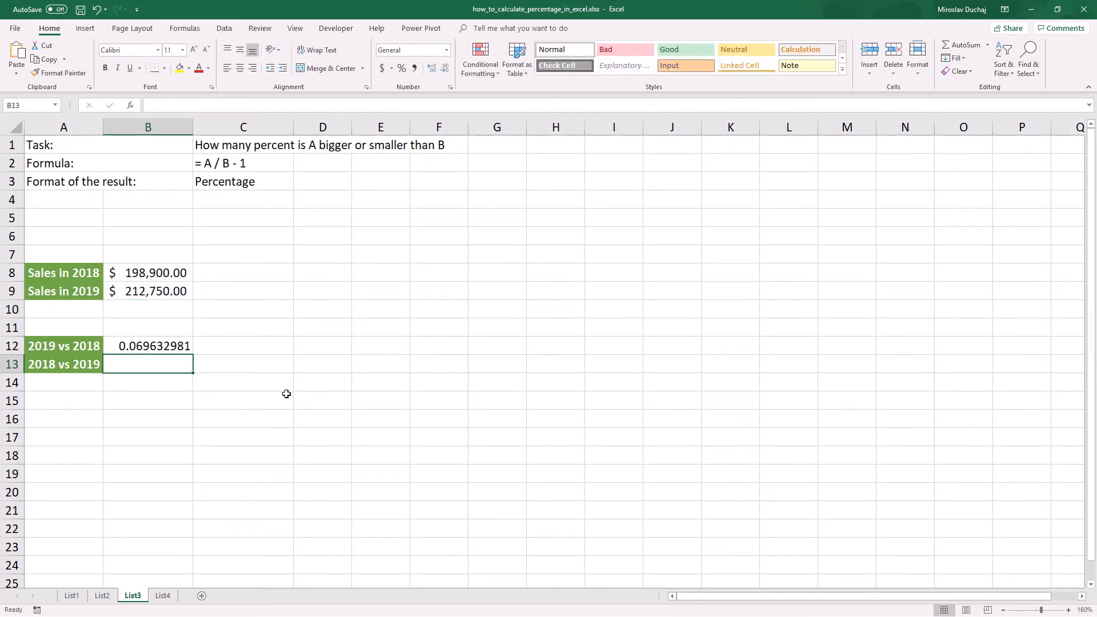
Step: Format the 2019 vs 2018 result in B12 as a percentage with two decimal places
{"action": "left_click", "coordinate": [183, 350]}
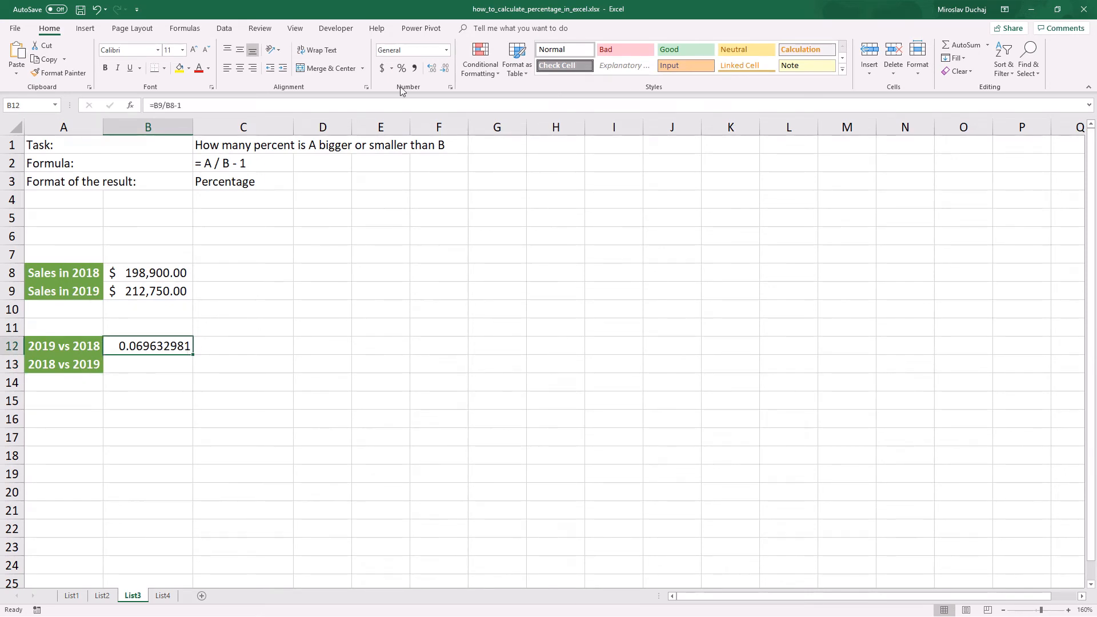
{"action": "left_click", "coordinate": [402, 68]}
{"action": "left_click", "coordinate": [434, 68]}
{"action": "left_click", "coordinate": [434, 69]}
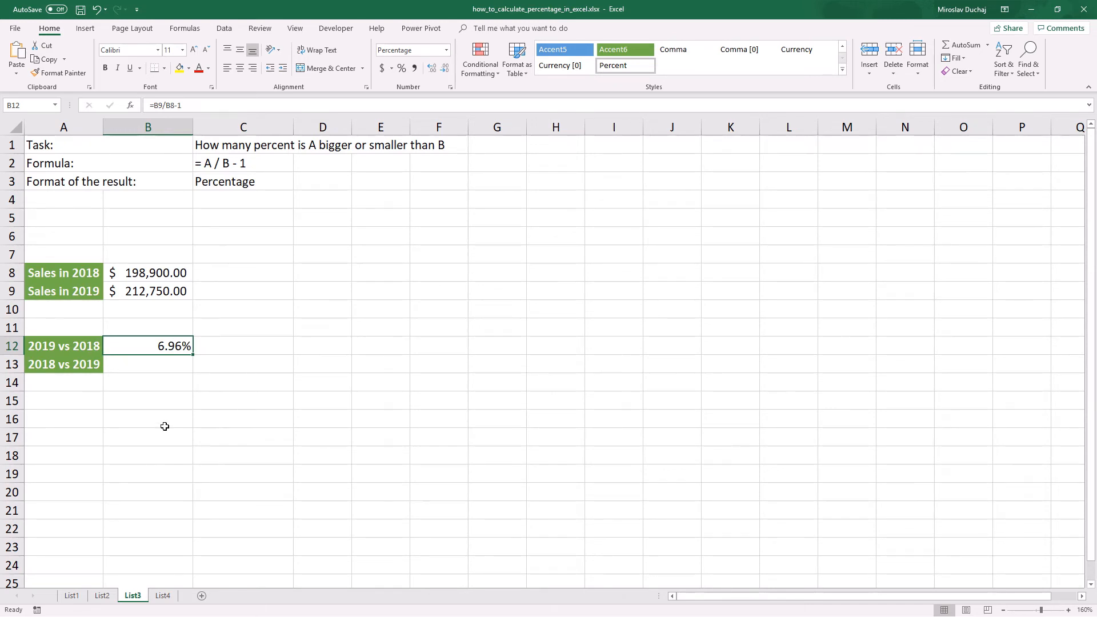
Step: Enter the formula =B8/B9-1 in B13 for the 2018 vs 2019 comparison
{"action": "left_click", "coordinate": [159, 368]}
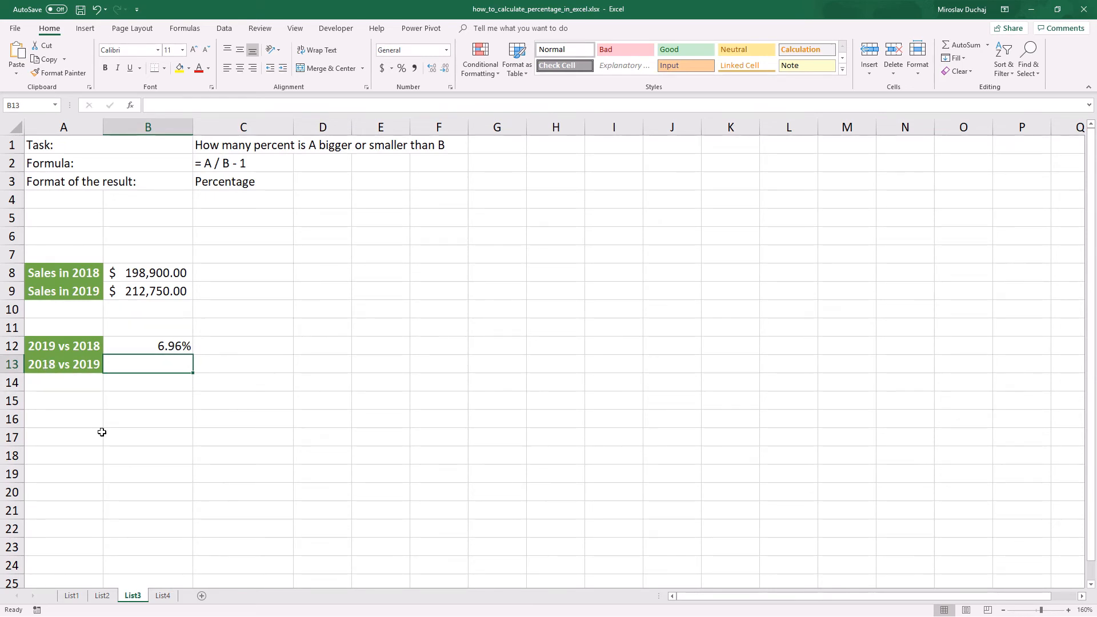
{"action": "type", "text": "="}
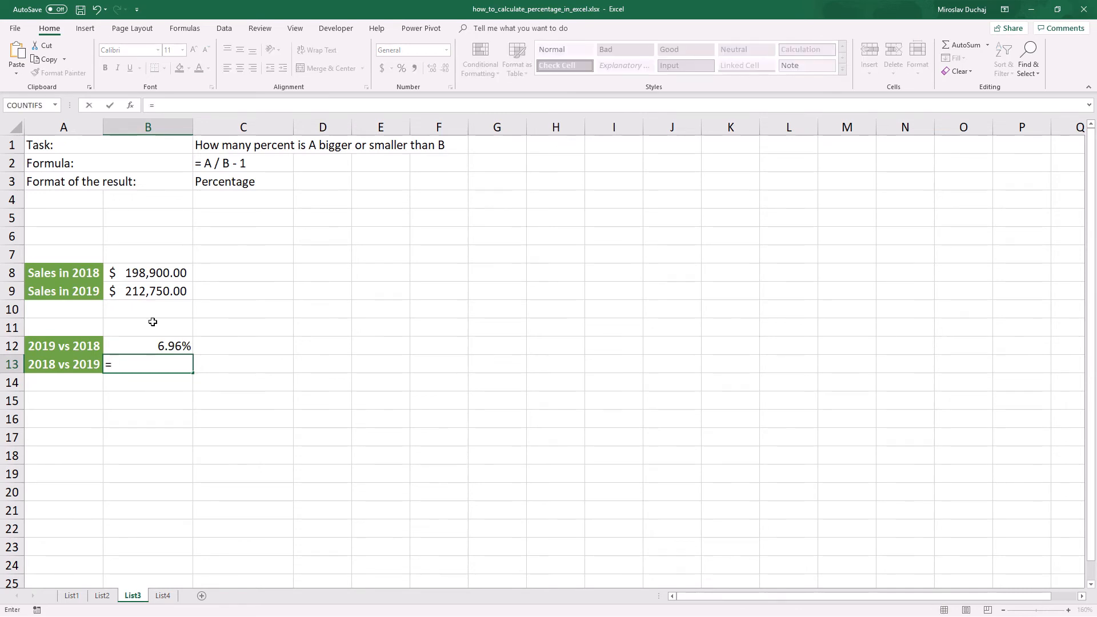
{"action": "left_click", "coordinate": [144, 273]}
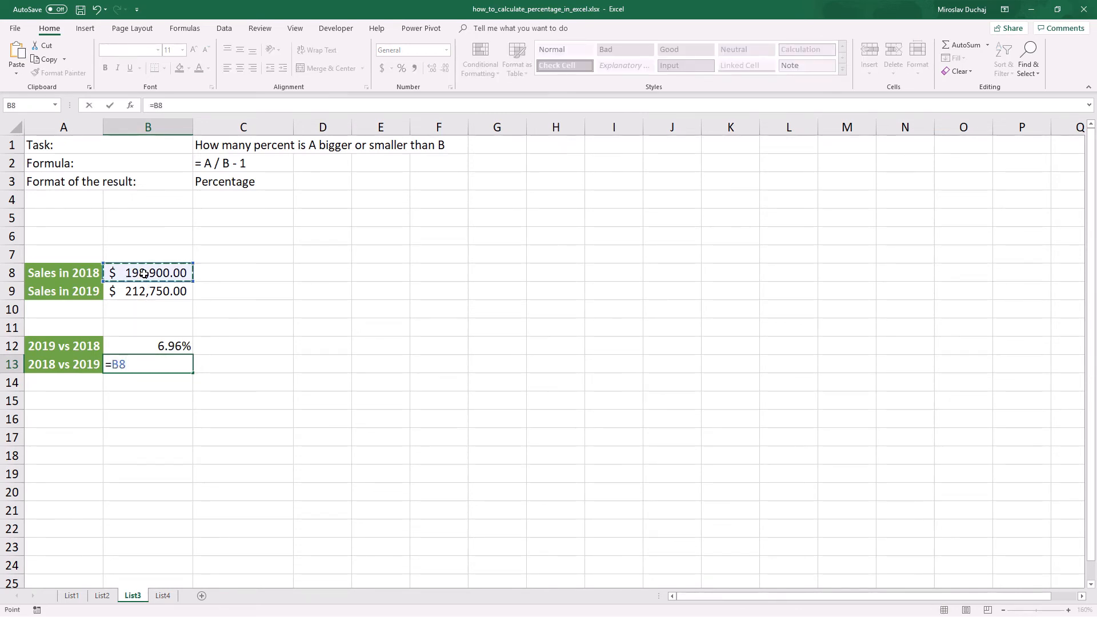
{"action": "type", "text": "/"}
{"action": "left_click", "coordinate": [149, 293]}
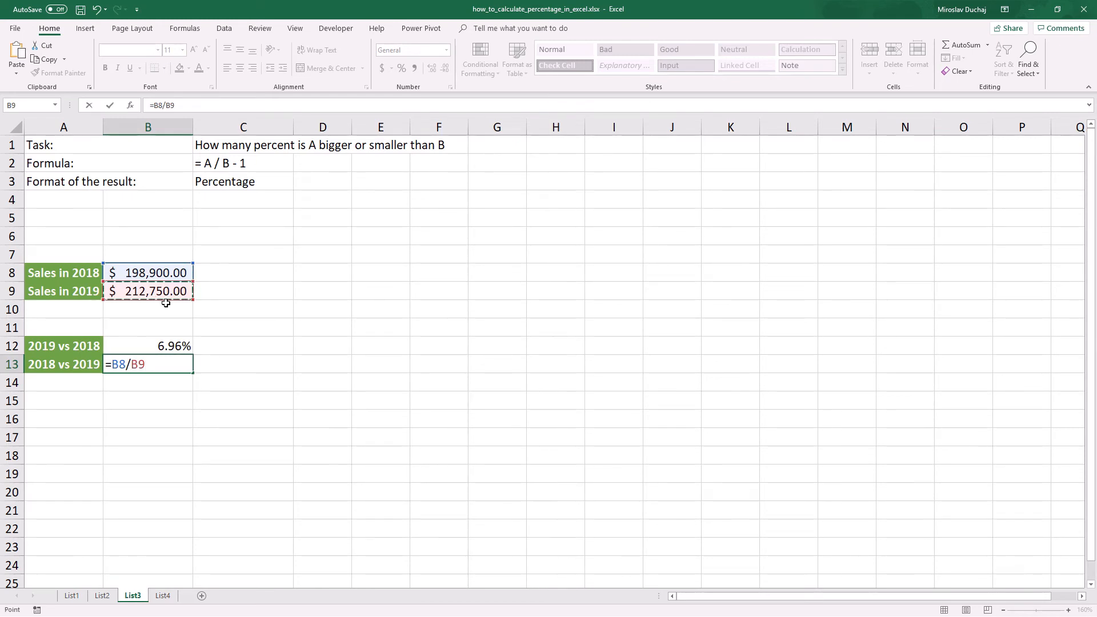
{"action": "type", "text": "-1"}
{"action": "key", "text": "Return"}
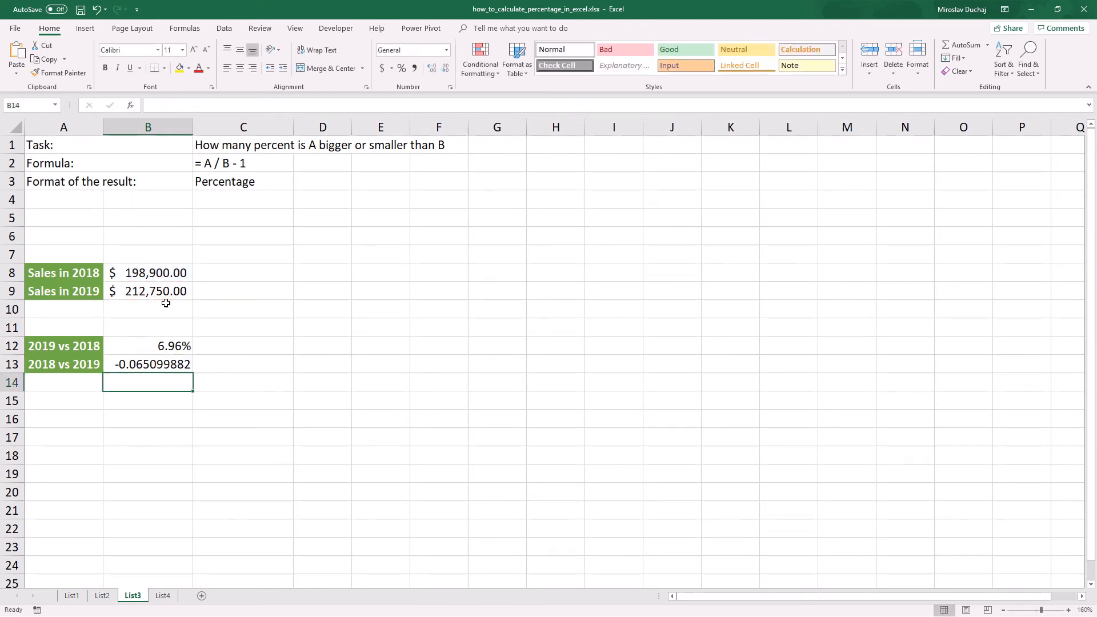
Step: Format the 2018 vs 2019 result in B13 as a percentage with two decimal places
{"action": "left_click", "coordinate": [158, 364]}
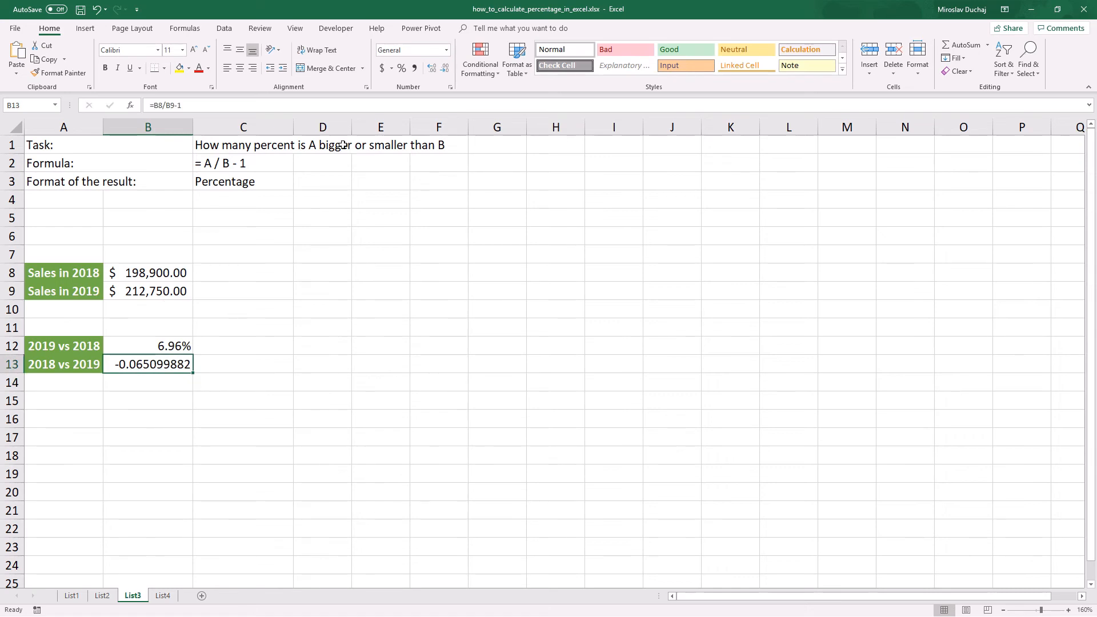
{"action": "left_click", "coordinate": [402, 68]}
{"action": "left_click", "coordinate": [432, 69]}
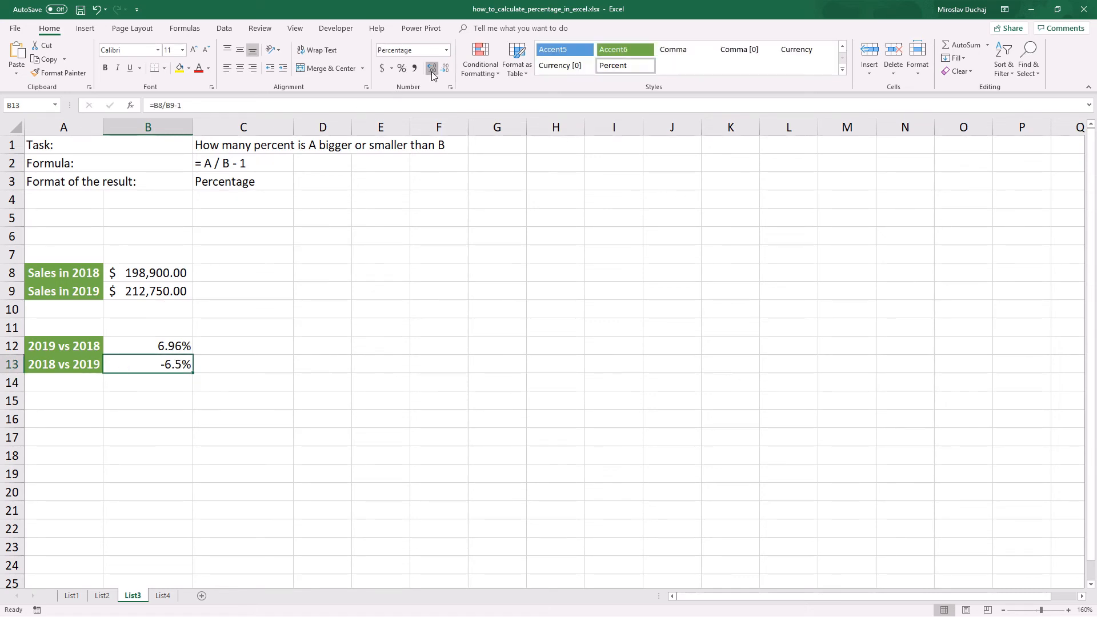
{"action": "left_click", "coordinate": [432, 69]}
Step: On the List4 sheet, enter the commission formula =$E$9*B9 in C9 and fill it down to C12
{"action": "left_click", "coordinate": [168, 597]}
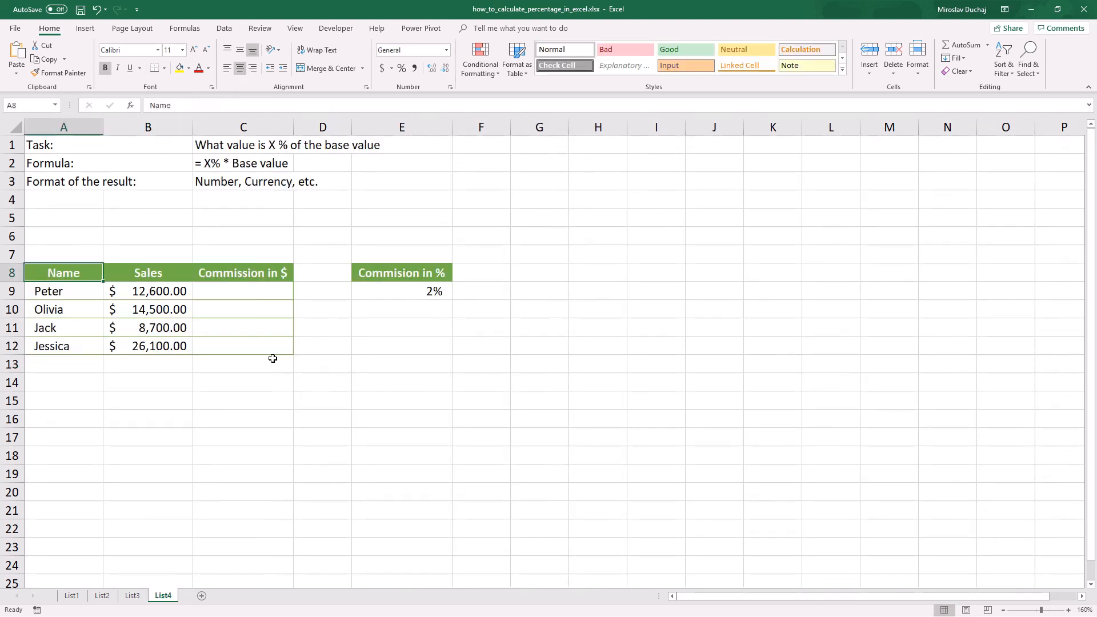
{"action": "left_click", "coordinate": [230, 145]}
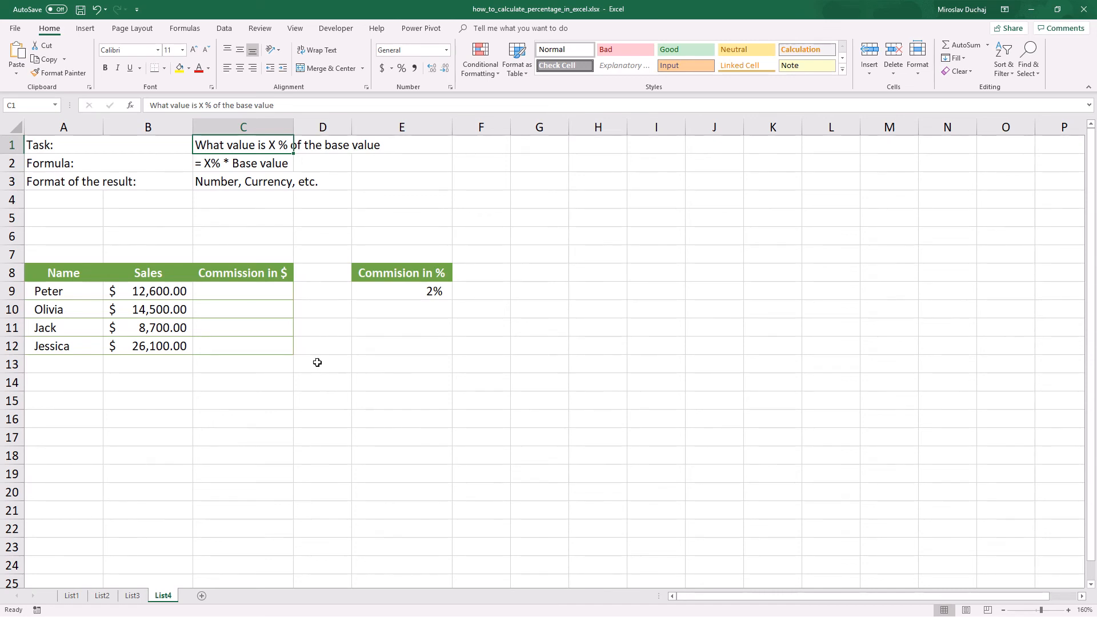
{"action": "left_click", "coordinate": [240, 300]}
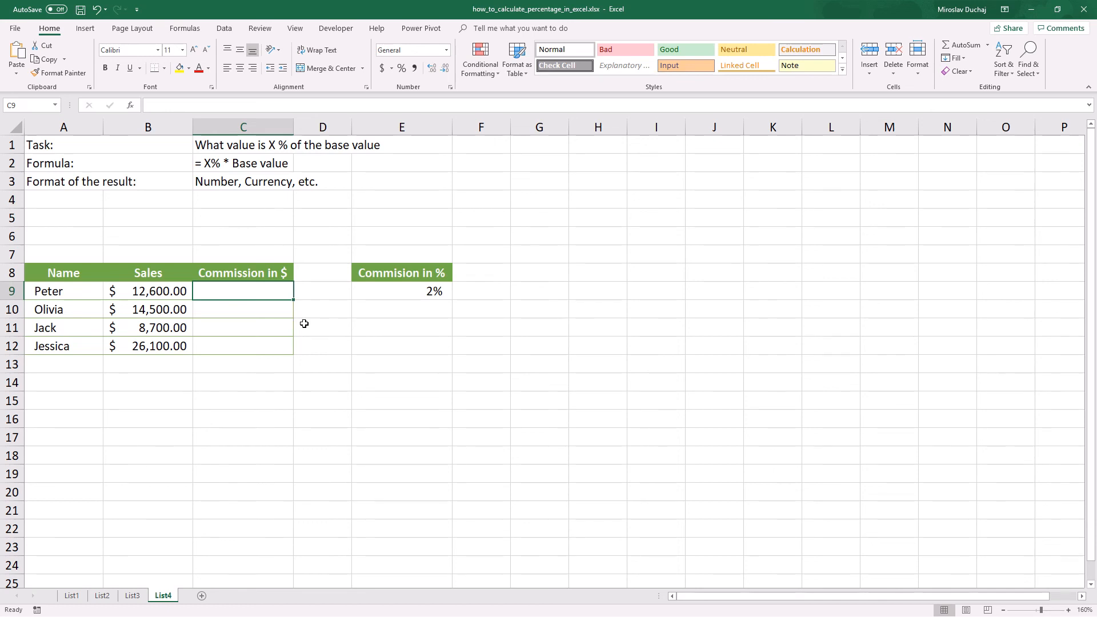
{"action": "type", "text": "="}
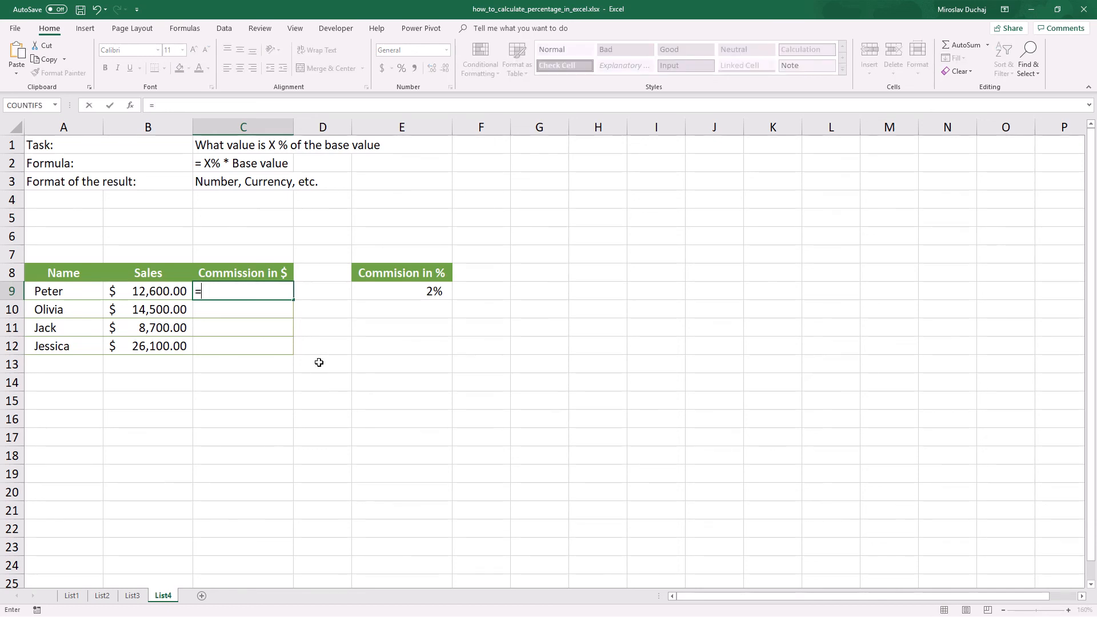
{"action": "left_click", "coordinate": [390, 291]}
{"action": "key", "text": "F4"}
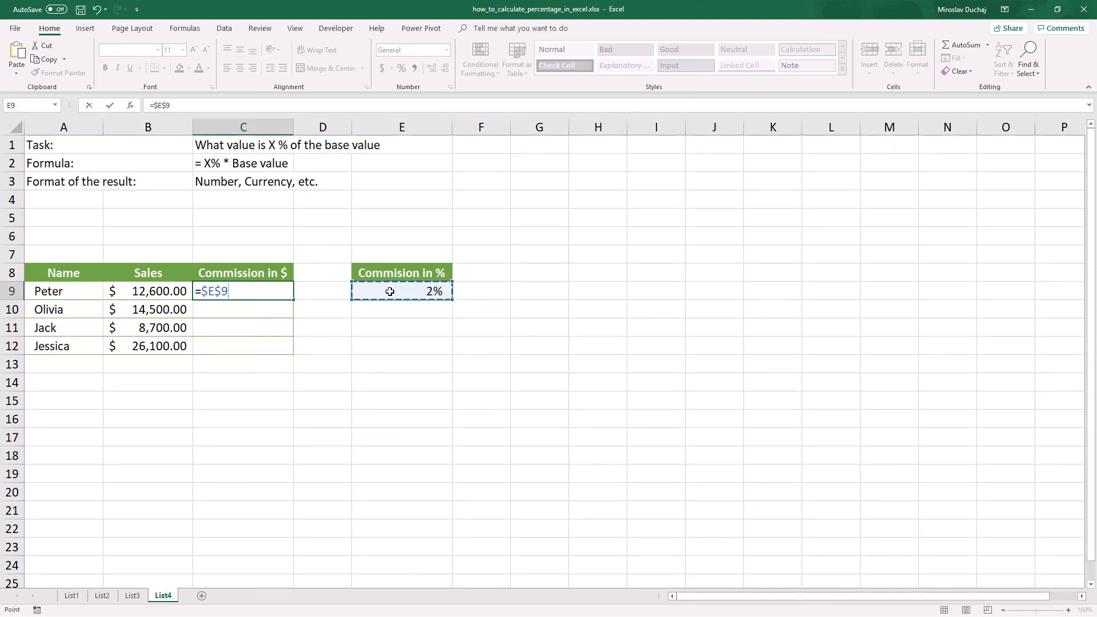
{"action": "type", "text": "*"}
{"action": "left_click", "coordinate": [163, 293]}
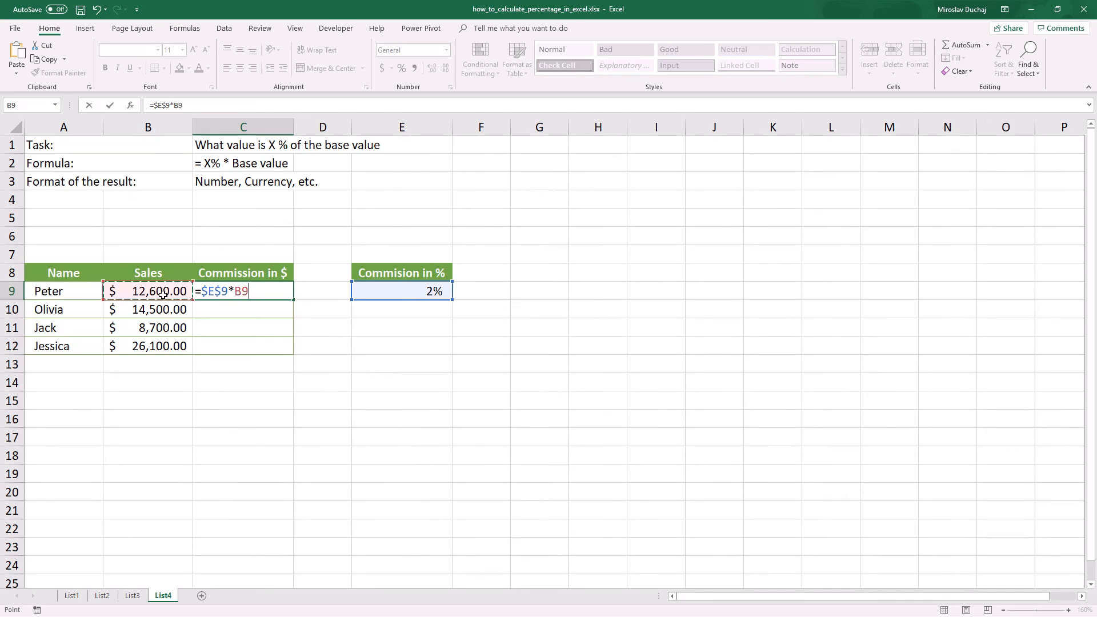
{"action": "key", "text": "Return"}
{"action": "left_click", "coordinate": [245, 289]}
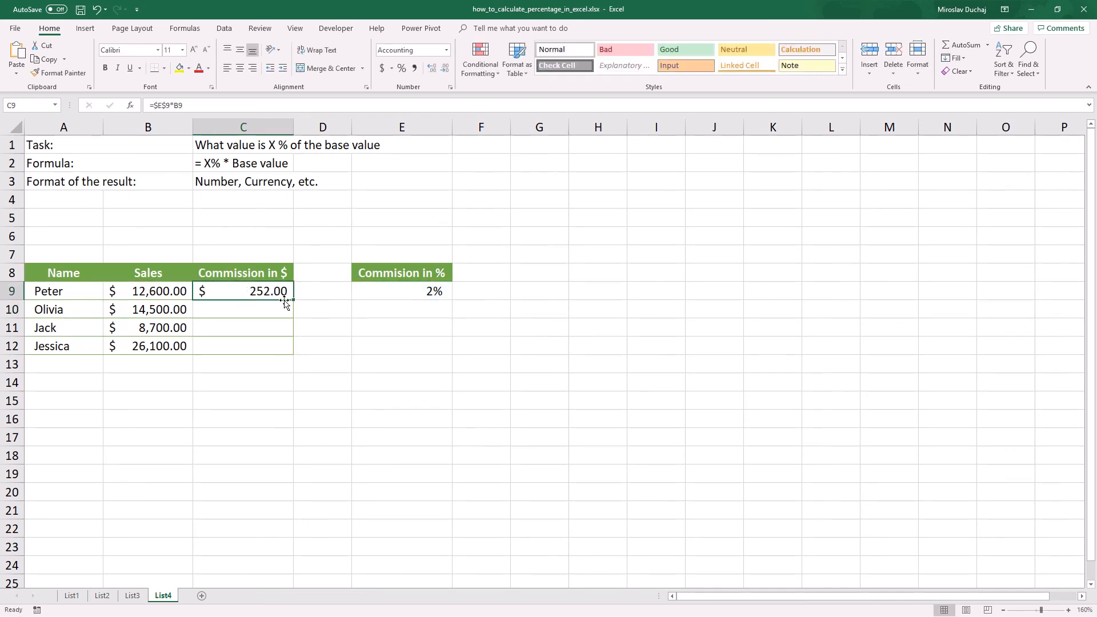
{"action": "left_click_drag", "start_coordinate": [286, 300], "coordinate": [290, 357]}
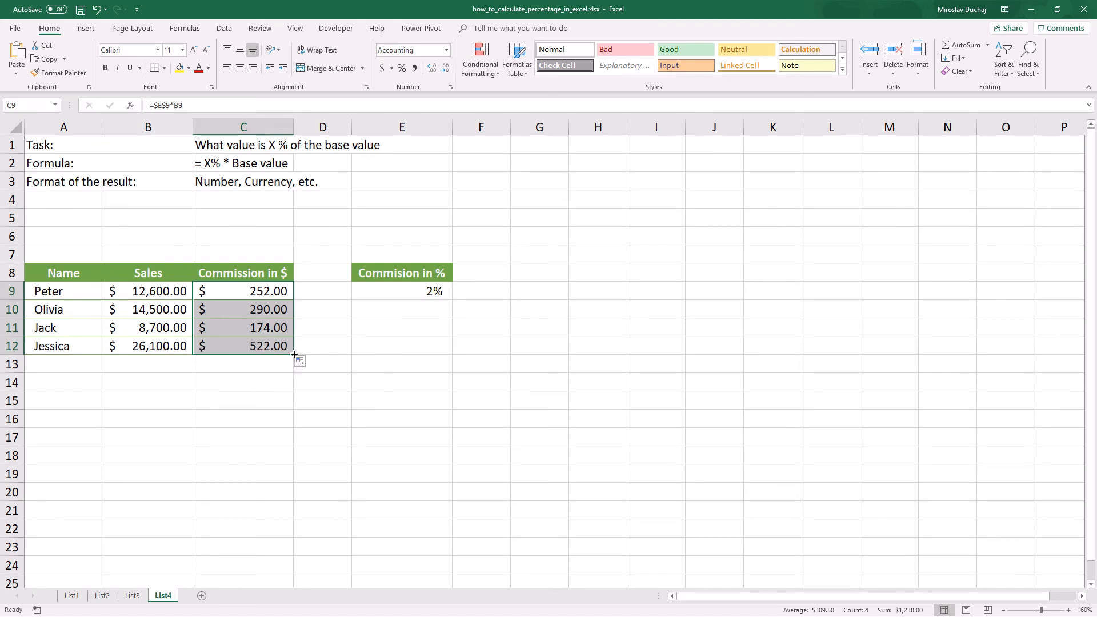